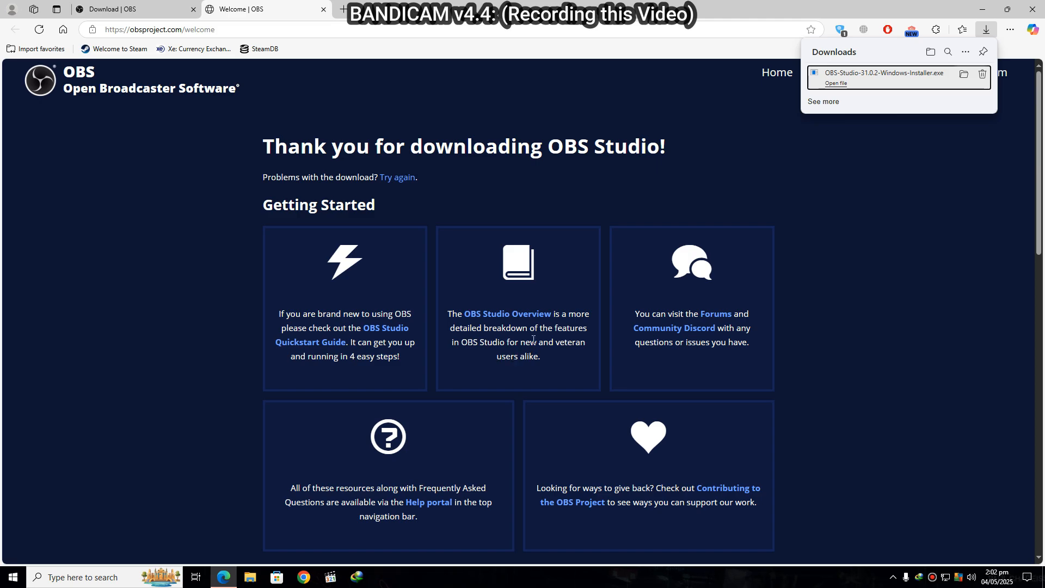
# - Install OBS Studio 31.0.2 with the default setup options and minimize the browser window
pyautogui.click(589, 376)
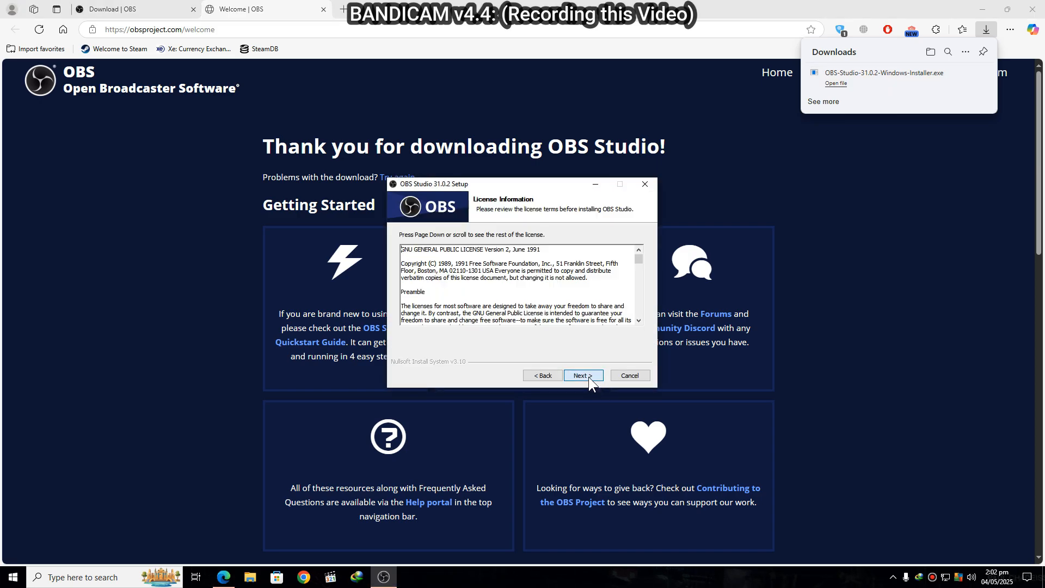
pyautogui.click(589, 377)
pyautogui.click(589, 377)
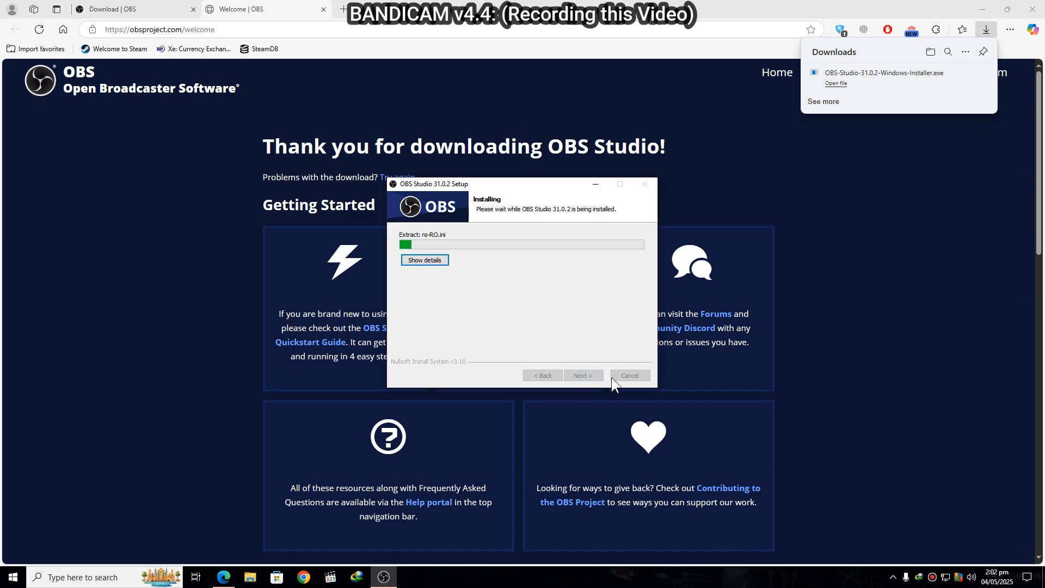
pyautogui.click(981, 11)
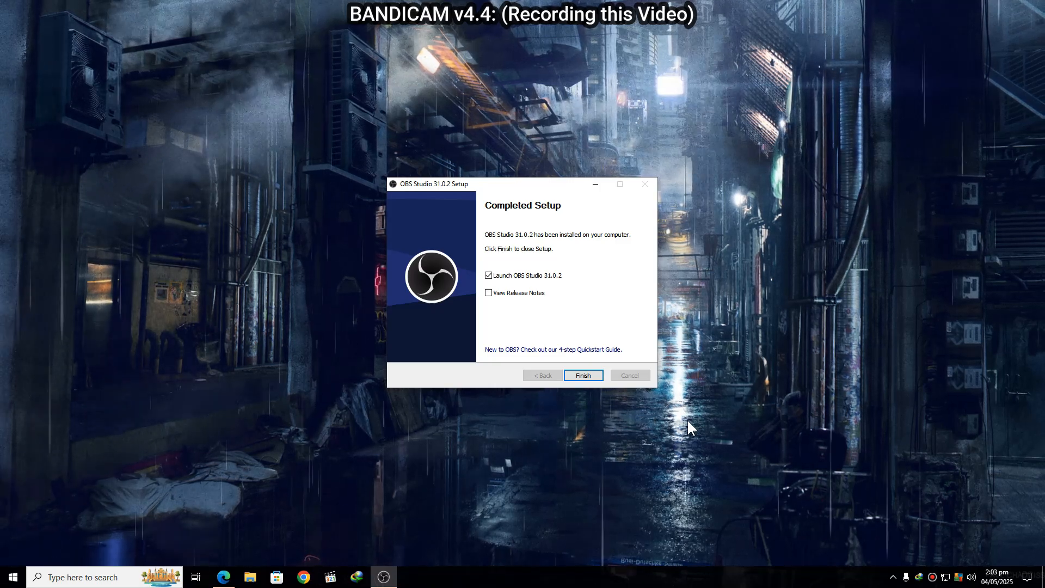
# - Finish the setup with OBS Studio launching, dismiss the Auto-Configuration Wizard, and maximize the OBS window
pyautogui.click(586, 378)
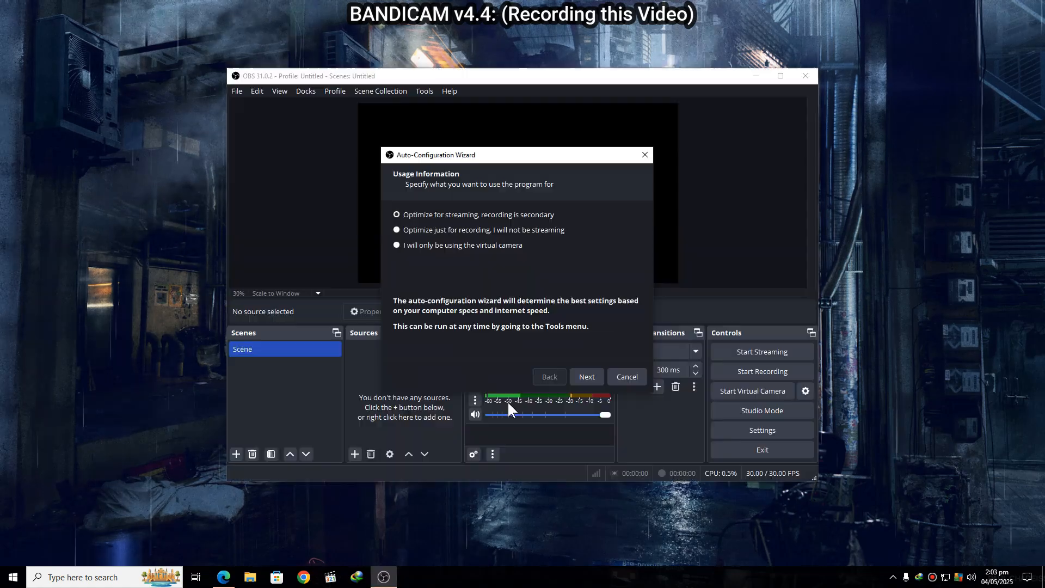
pyautogui.click(627, 378)
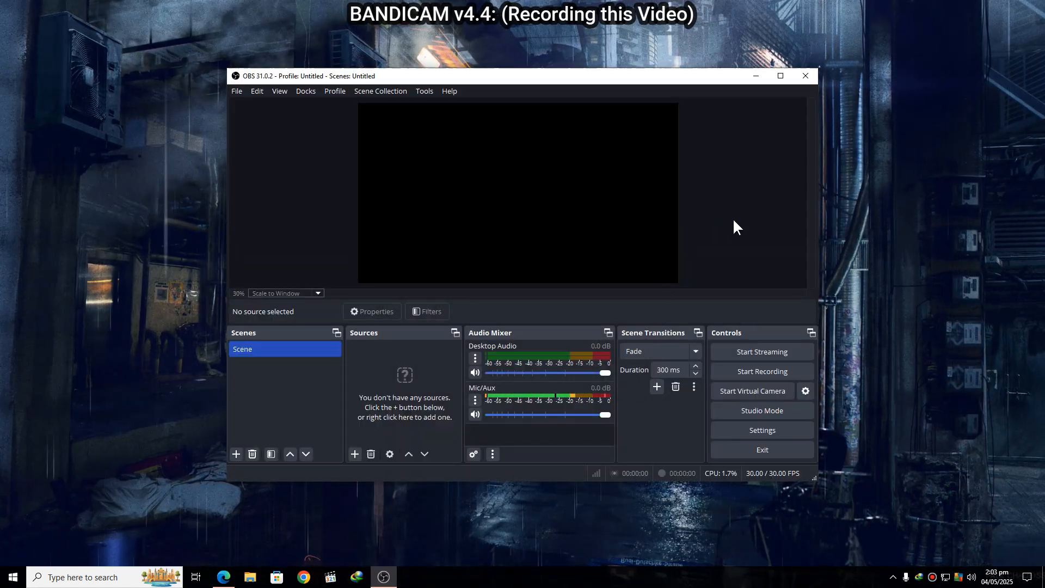
pyautogui.click(780, 76)
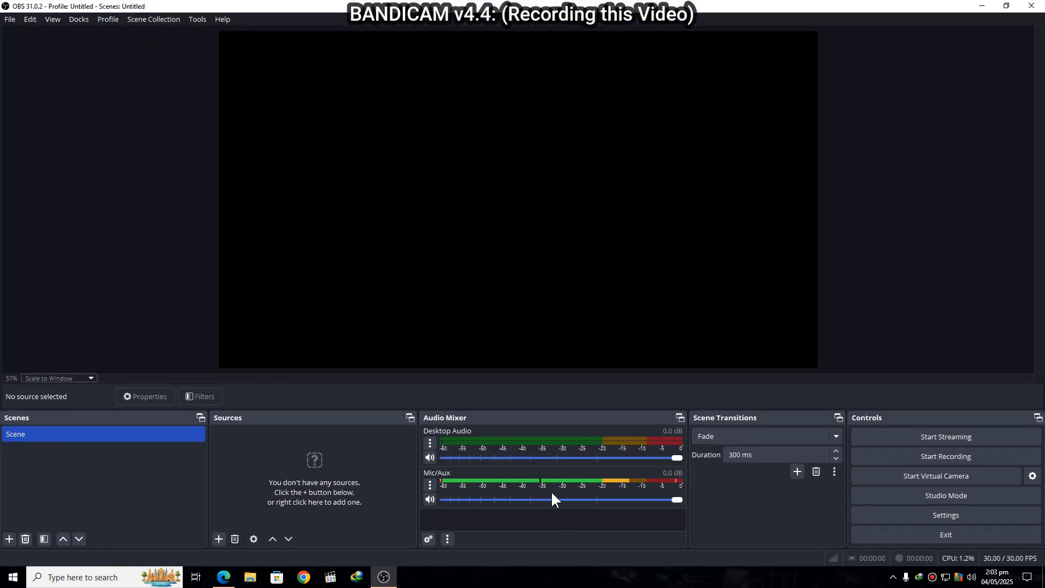
# - Mute and hide the Mic/Aux channel in the audio mixer, and mute Desktop Audio
pyautogui.click(430, 499)
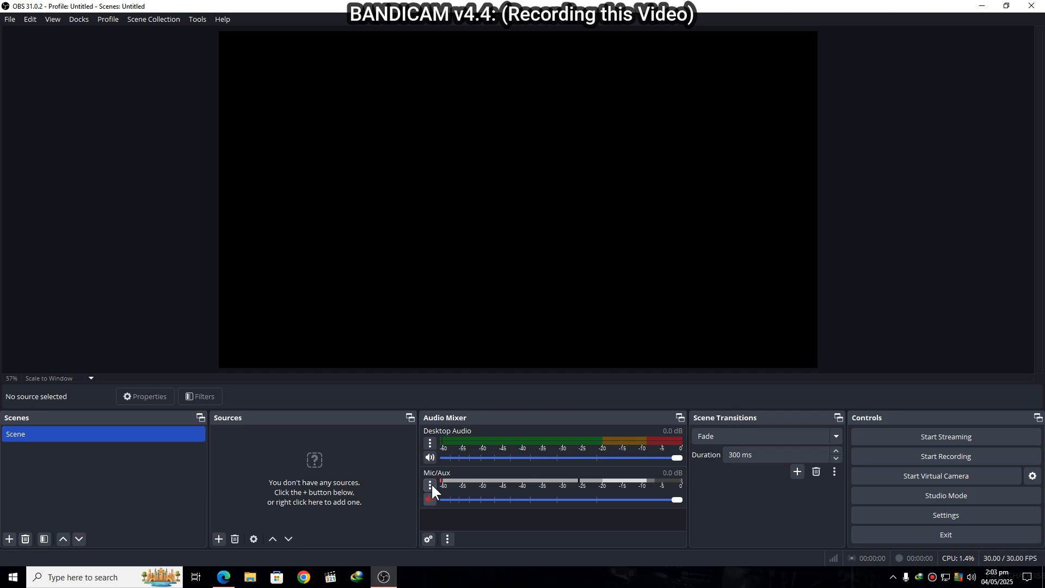
pyautogui.click(430, 484)
pyautogui.click(474, 360)
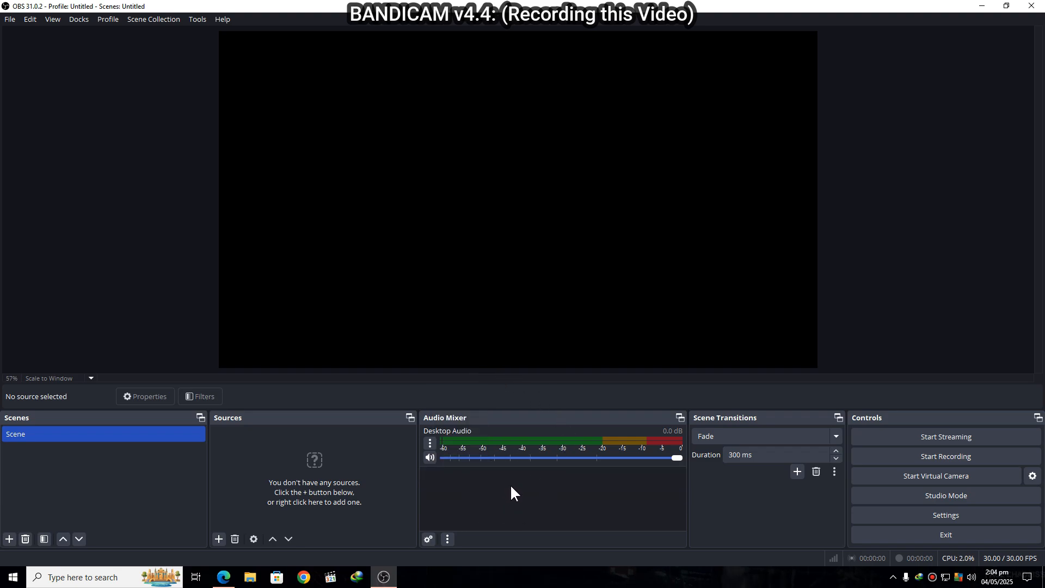
pyautogui.click(430, 458)
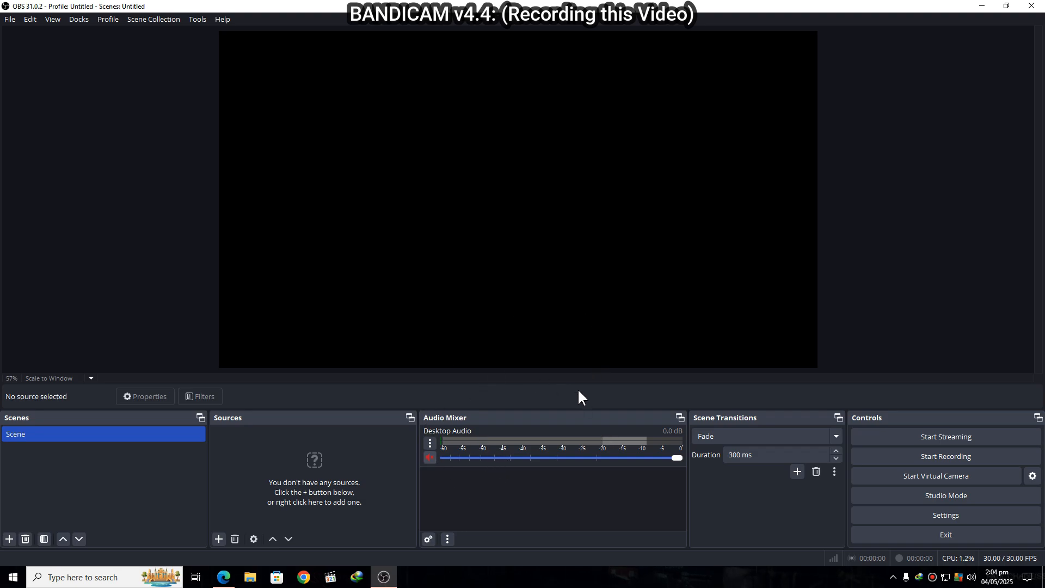
# - Add a new Audio Input Capture source named BM 800 MIC to the scene
pyautogui.click(219, 539)
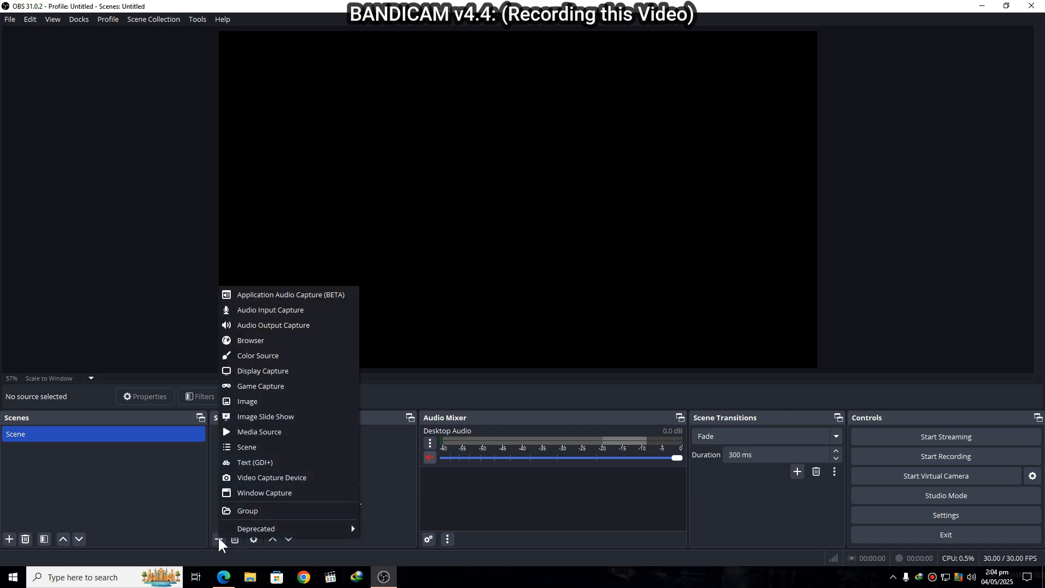
pyautogui.click(282, 314)
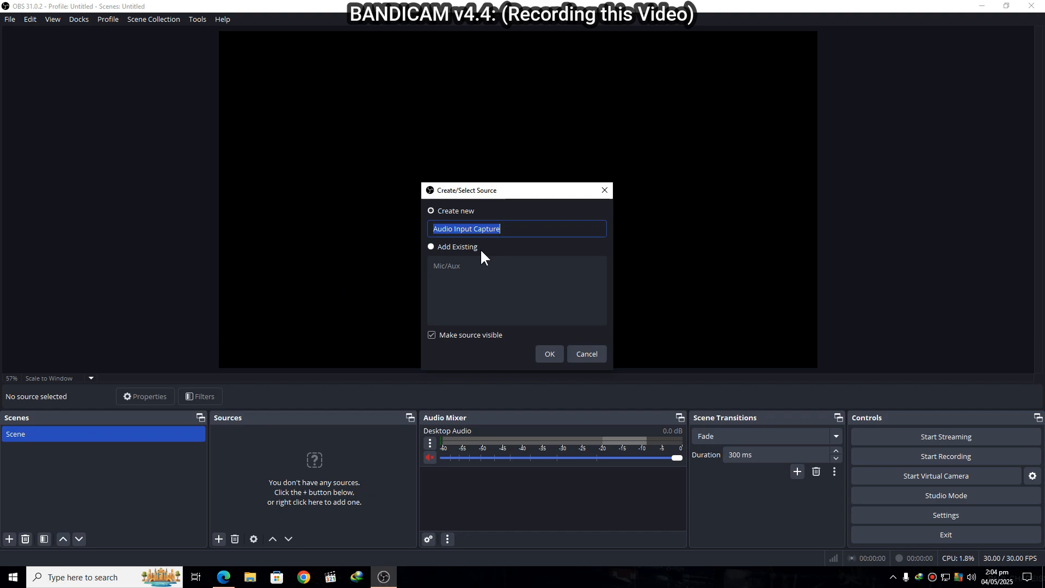
pyautogui.write('BM')
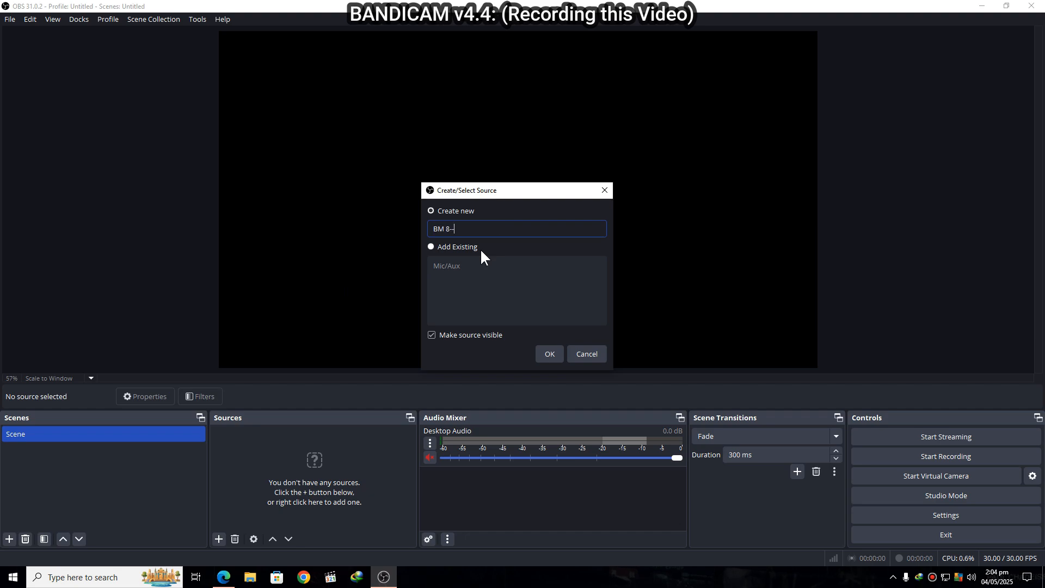
pyautogui.write(' 800 MIC')
pyautogui.click(546, 353)
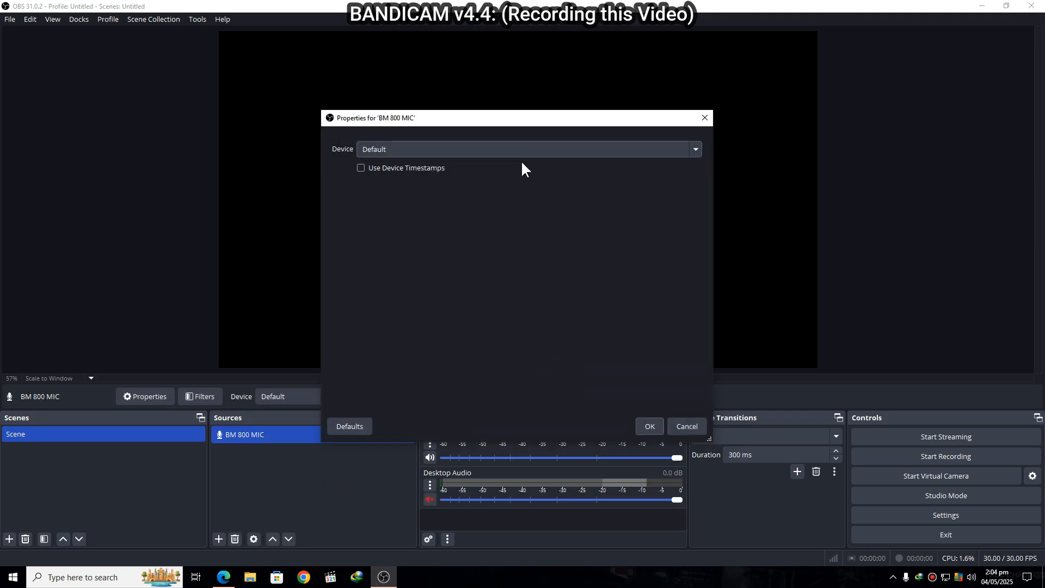
# - Set the BM 800 MIC source's device to Microphone (2- USB PnP Audio Device) and accept its properties
pyautogui.click(521, 152)
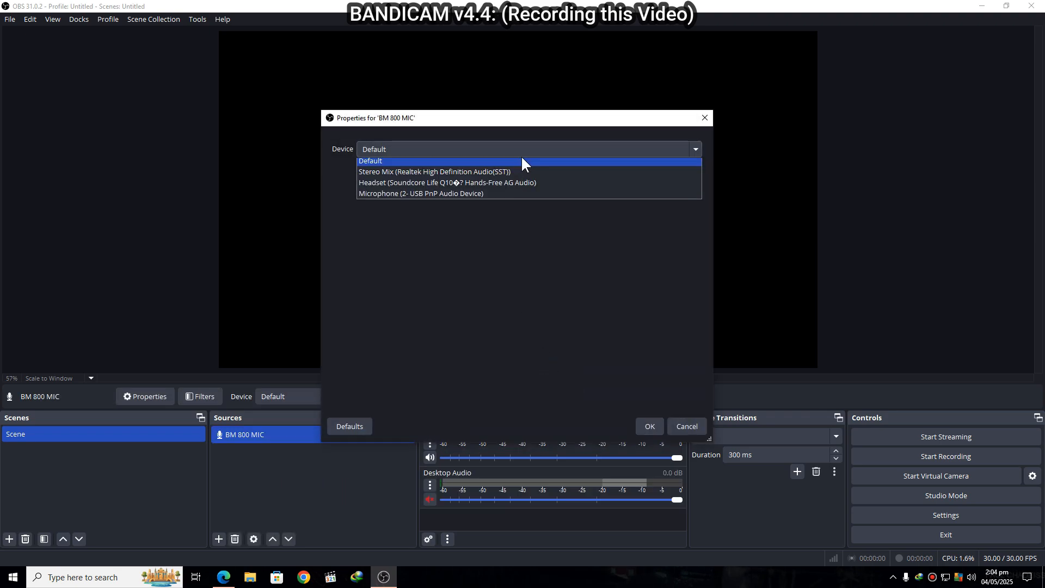
pyautogui.click(455, 194)
pyautogui.click(650, 427)
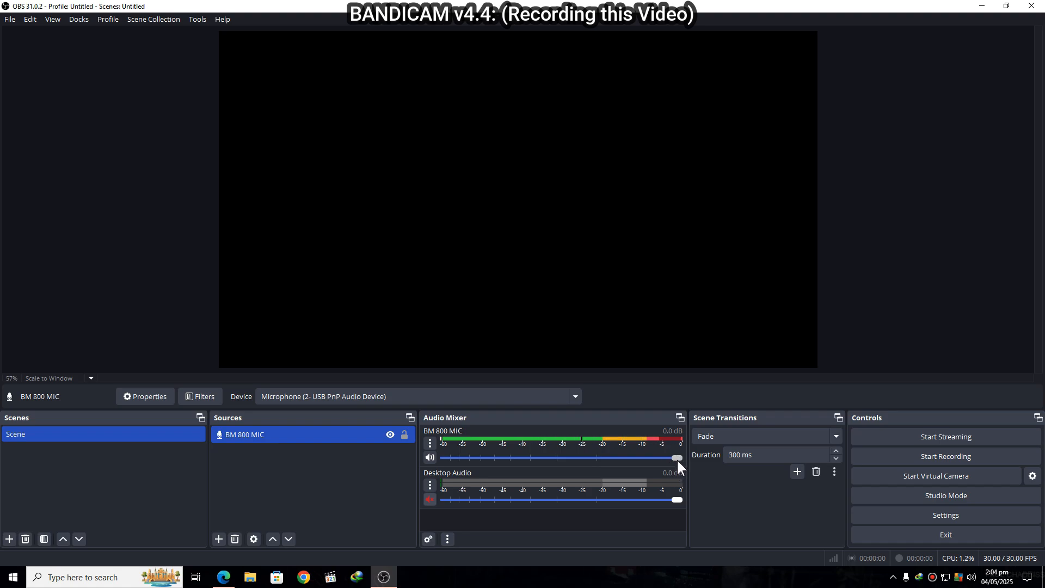
# - Lower the BM 800 MIC volume in the audio mixer
pyautogui.moveTo(677, 459); pyautogui.dragTo(610, 459)
pyautogui.click(612, 458)
pyautogui.moveTo(612, 459); pyautogui.dragTo(609, 461)
pyautogui.moveTo(606, 453); pyautogui.dragTo(605, 455)
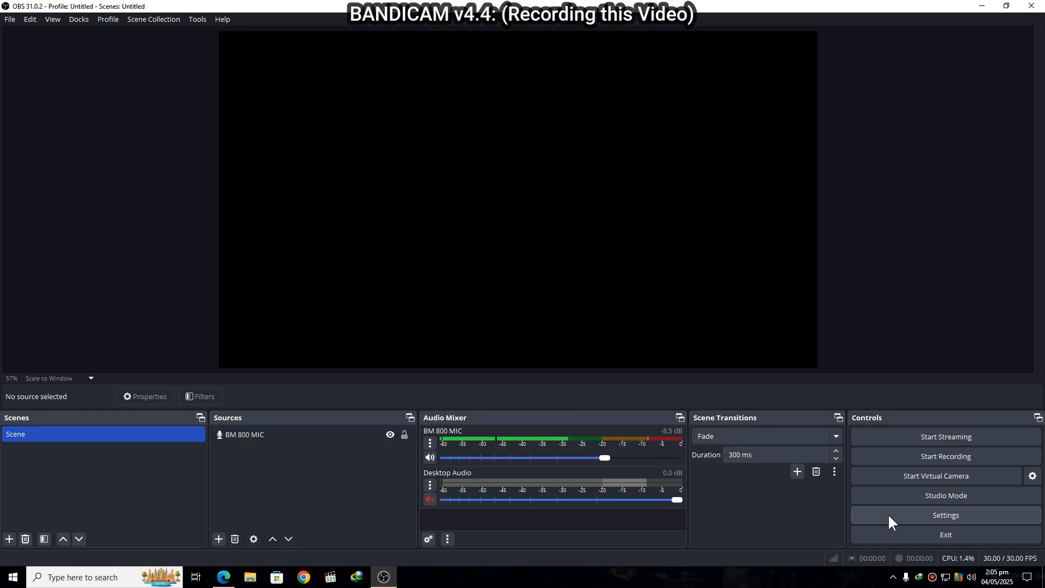
# - In the hotkey settings, assign Num - to both Pause Recording and Unpause Recording
pyautogui.click(895, 515)
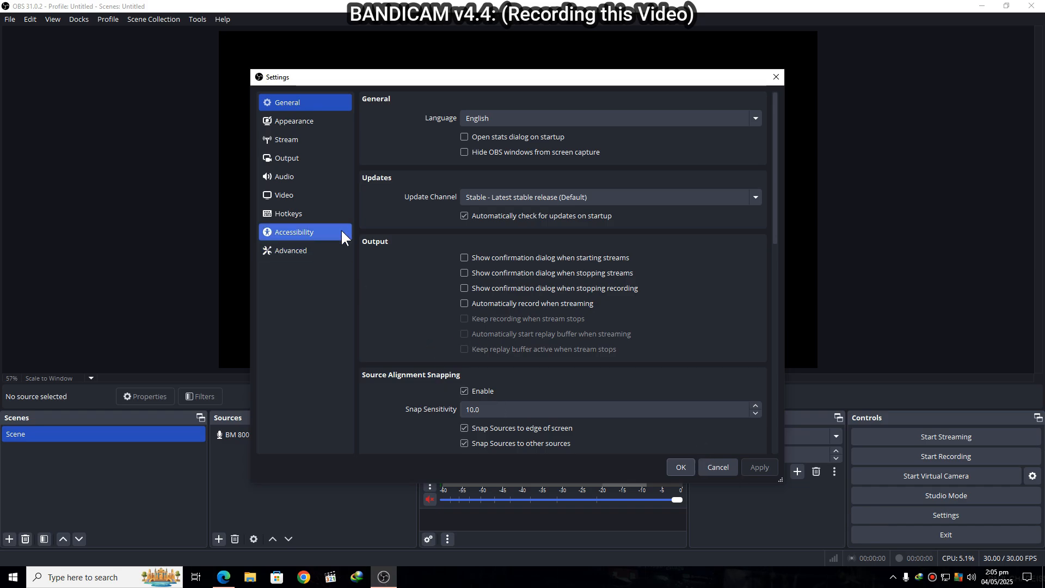
pyautogui.click(300, 218)
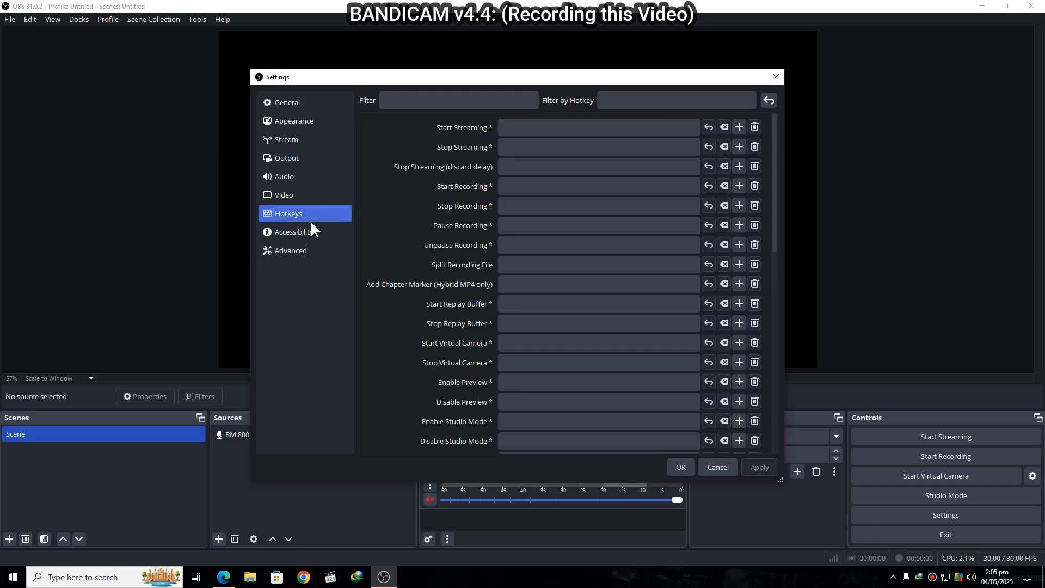
pyautogui.click(545, 189)
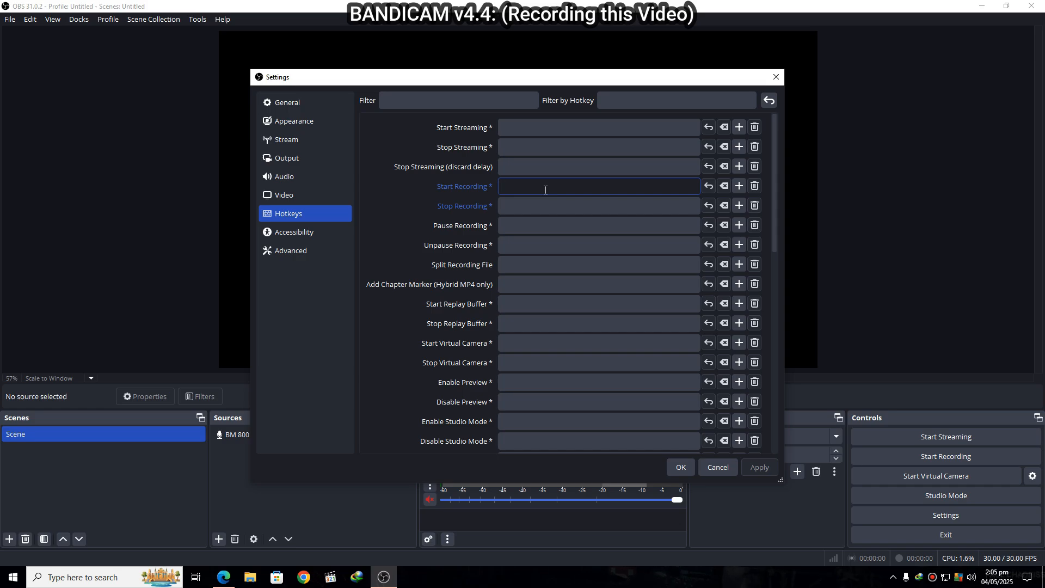
pyautogui.click(542, 228)
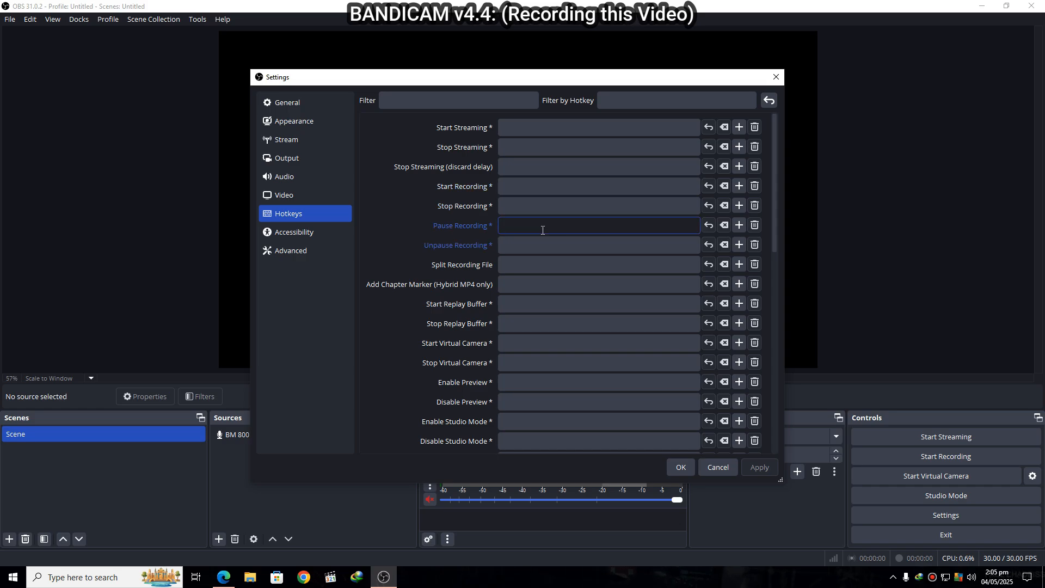
pyautogui.press('KP_Subtract')
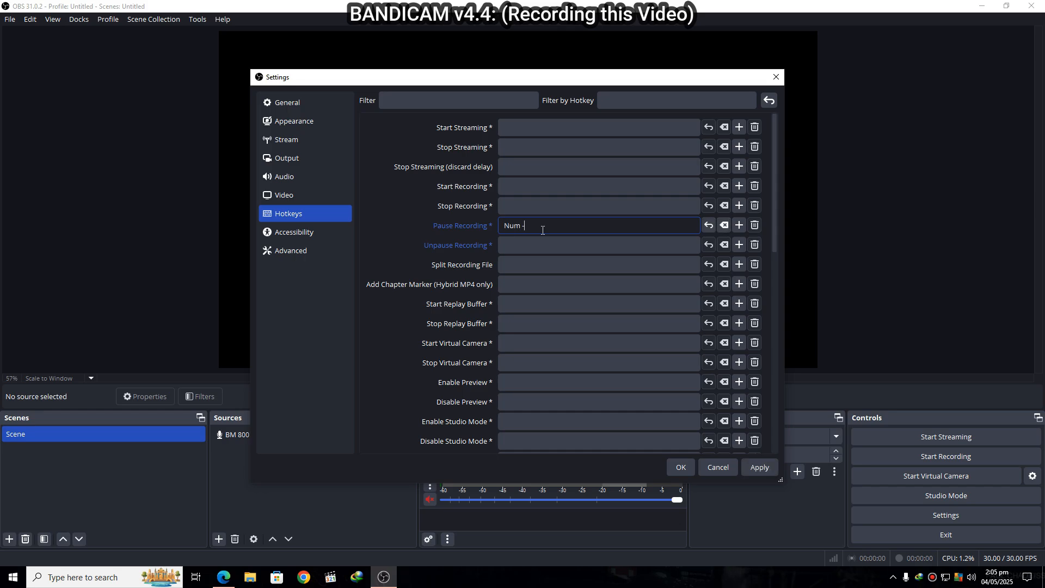
pyautogui.click(541, 246)
pyautogui.press('KP_Subtract')
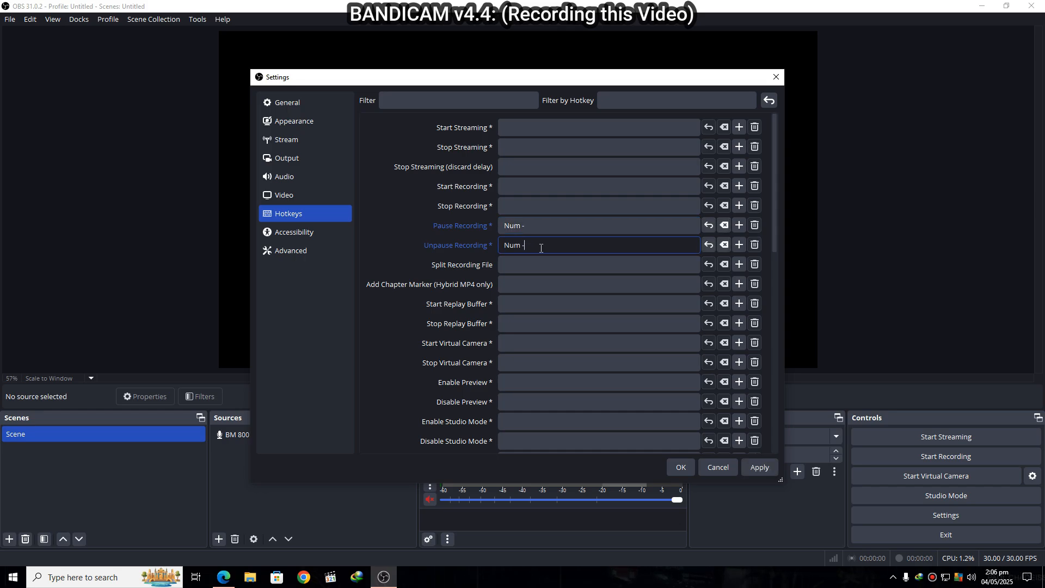
# - Assign Num + as the hotkey for both Start Recording and Stop Recording
pyautogui.click(541, 190)
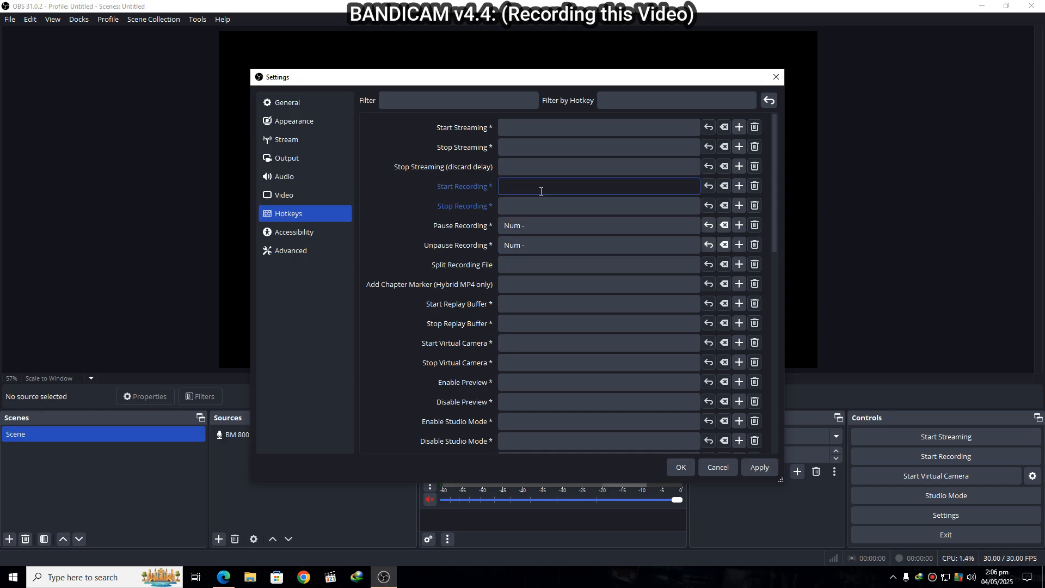
pyautogui.press('KP_Add')
pyautogui.click(539, 207)
pyautogui.press('KP_Add')
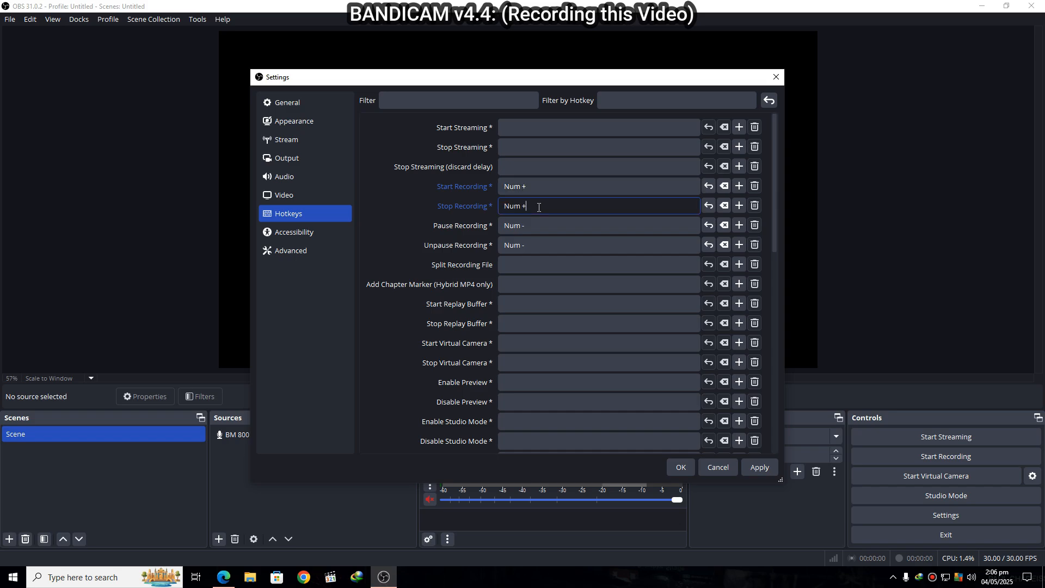
# - In the video settings, set the output (scaled) resolution to 1920x1080 and the common FPS value to 60
pyautogui.click(296, 203)
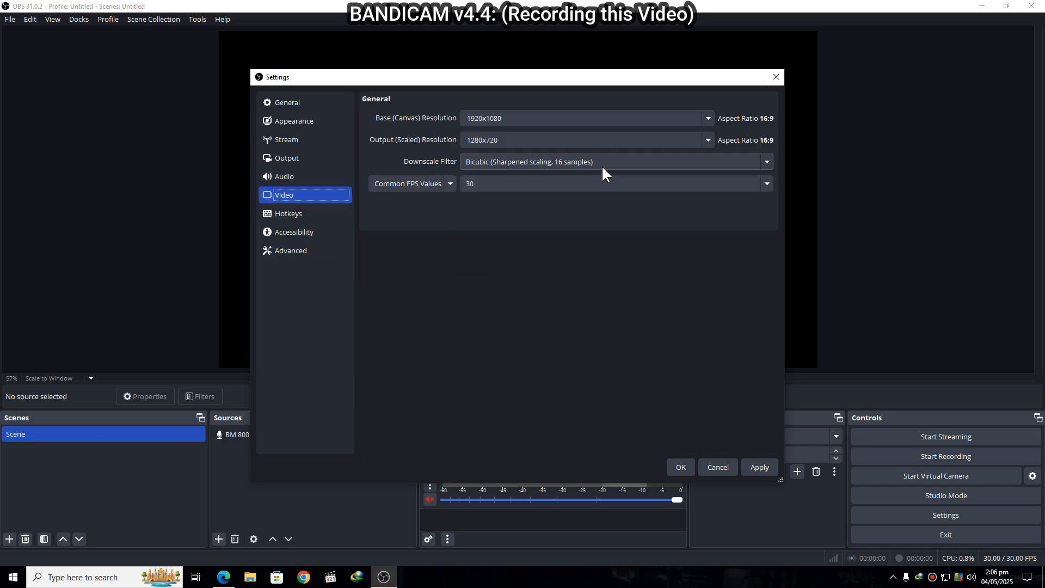
pyautogui.click(707, 139)
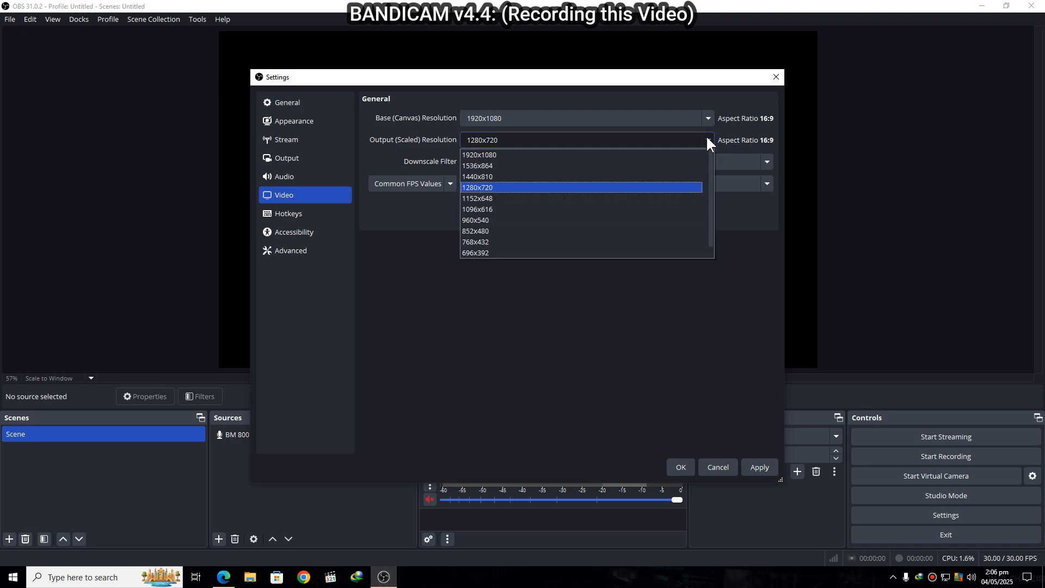
pyautogui.click(548, 154)
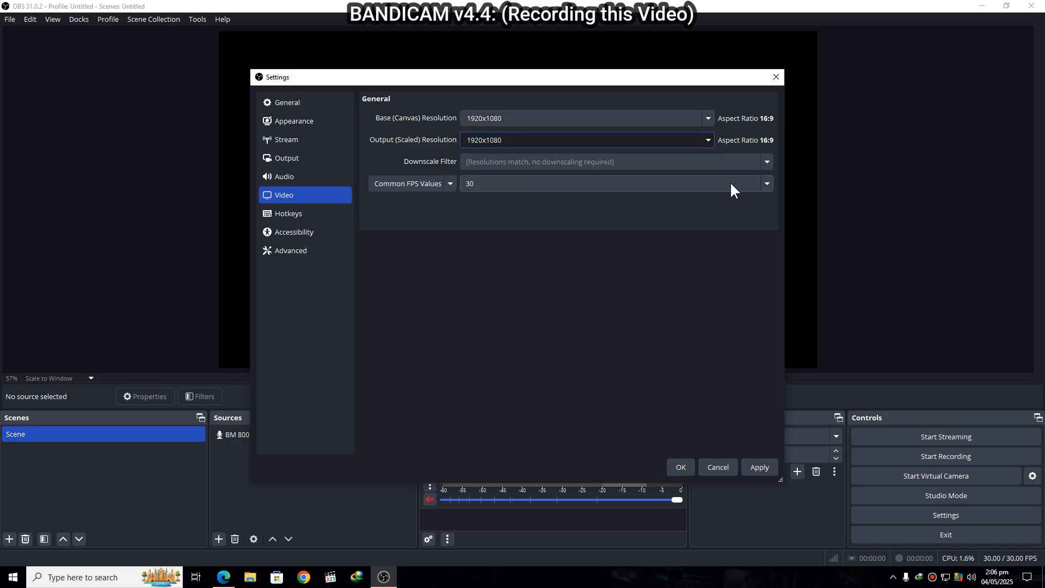
pyautogui.click(763, 182)
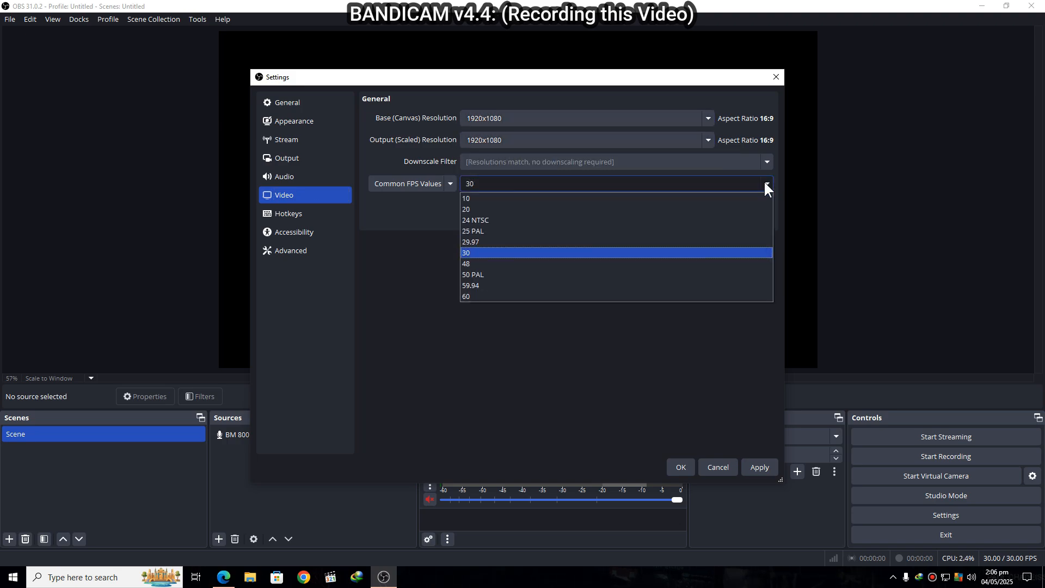
pyautogui.click(510, 297)
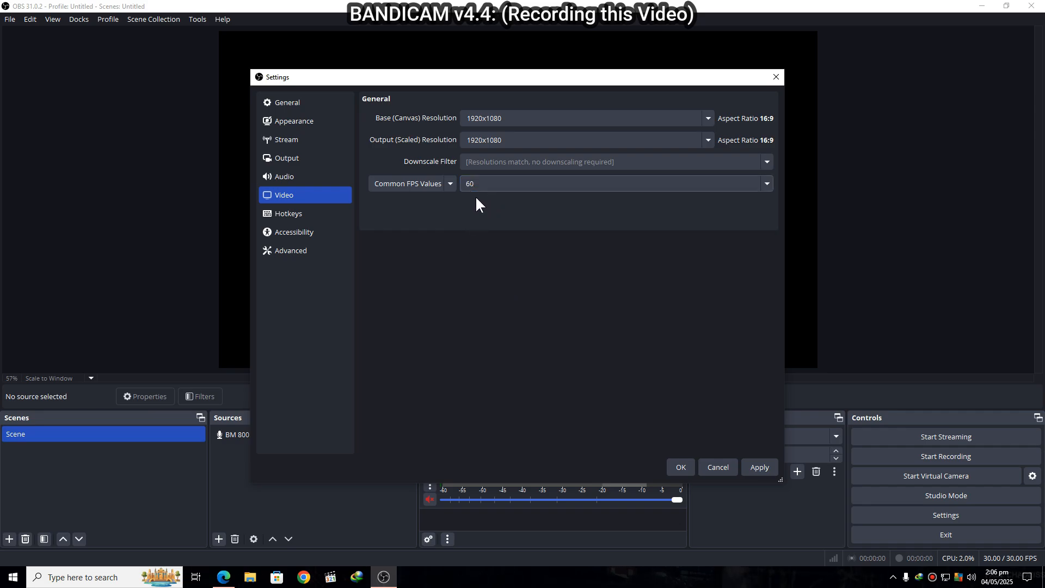
# - In the output settings, set the recording format to MPEG-4 (.mp4) and the recording quality to High Quality, Medium File Size
pyautogui.click(310, 162)
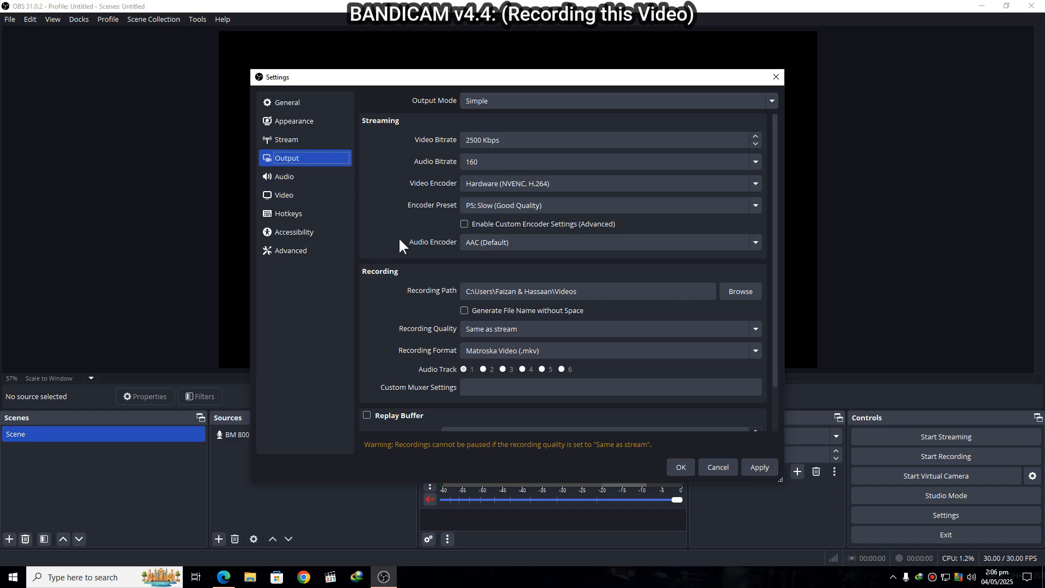
pyautogui.click(578, 191)
pyautogui.click(505, 351)
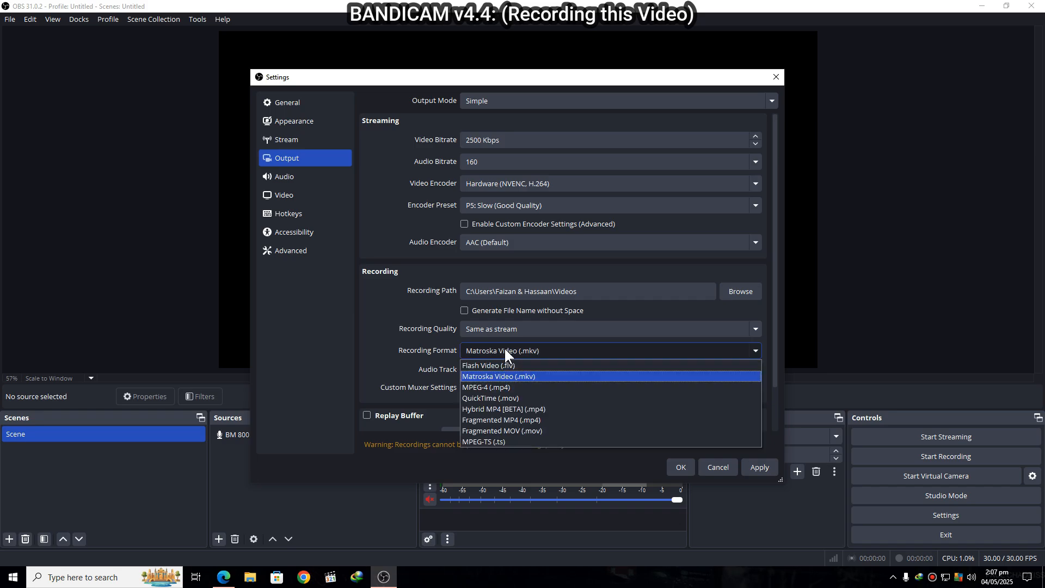
pyautogui.click(499, 387)
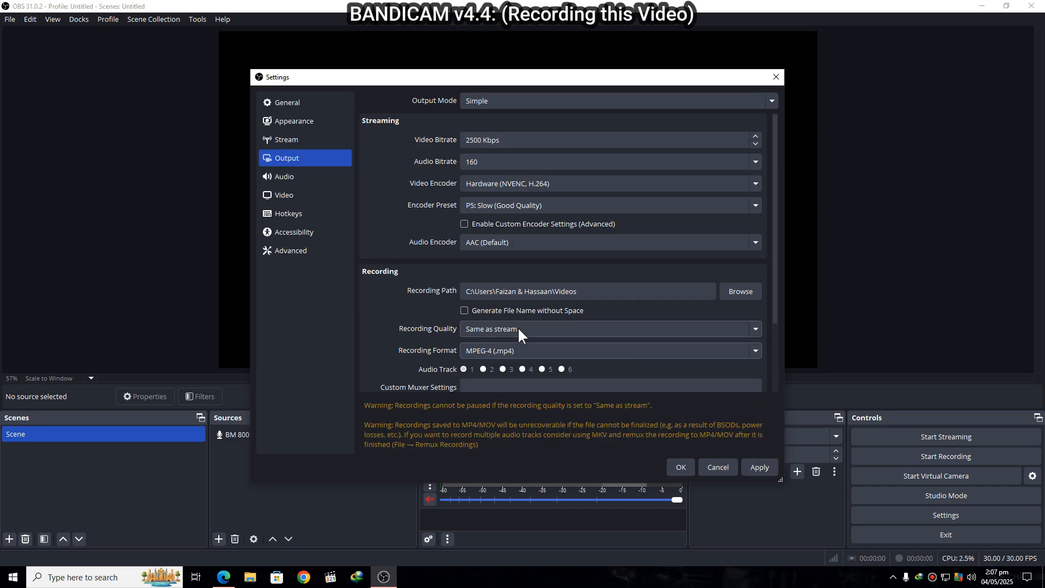
pyautogui.click(521, 329)
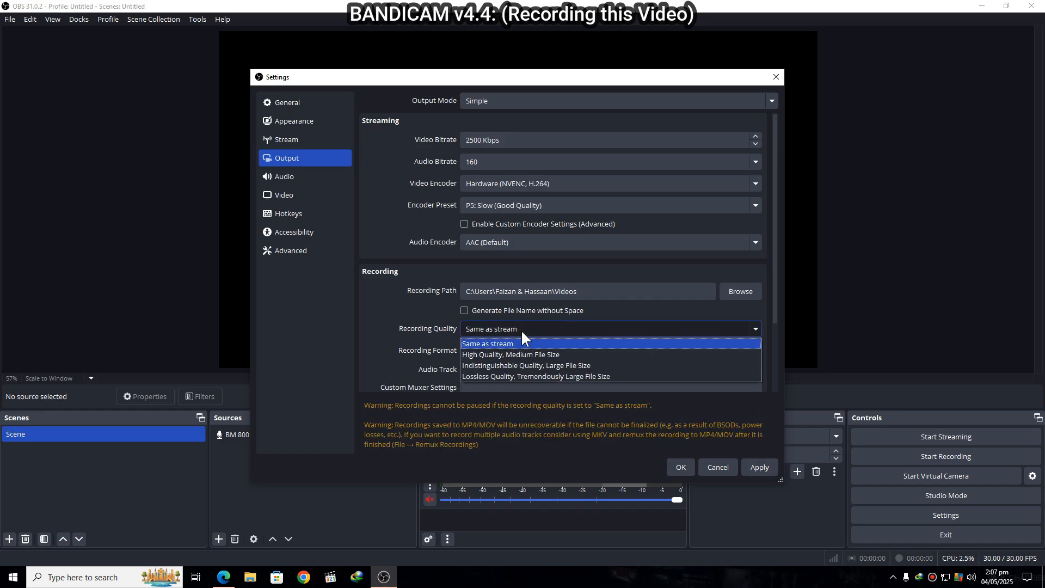
pyautogui.click(498, 357)
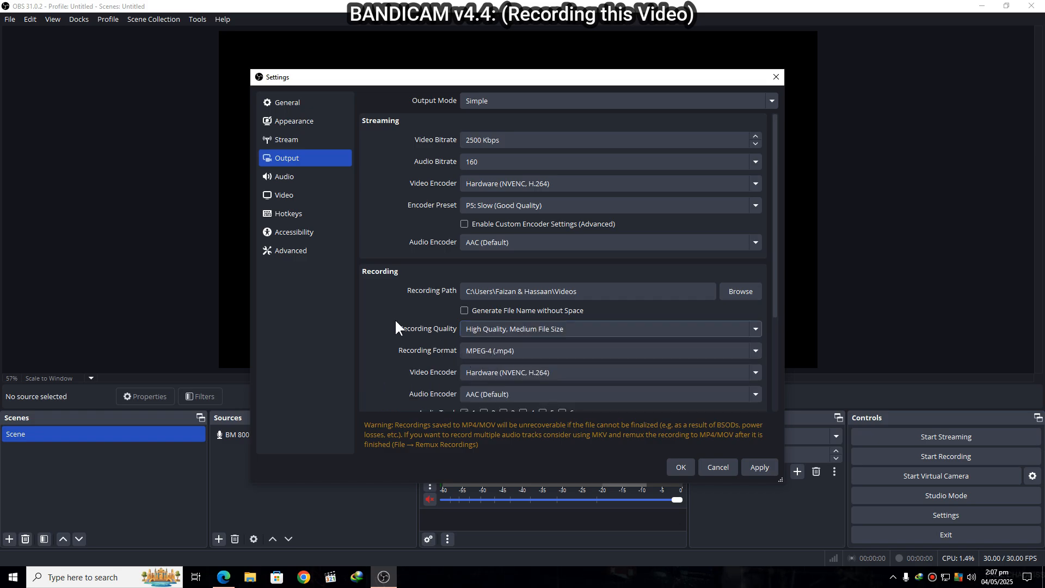
pyautogui.scroll(-1, 394, 319)
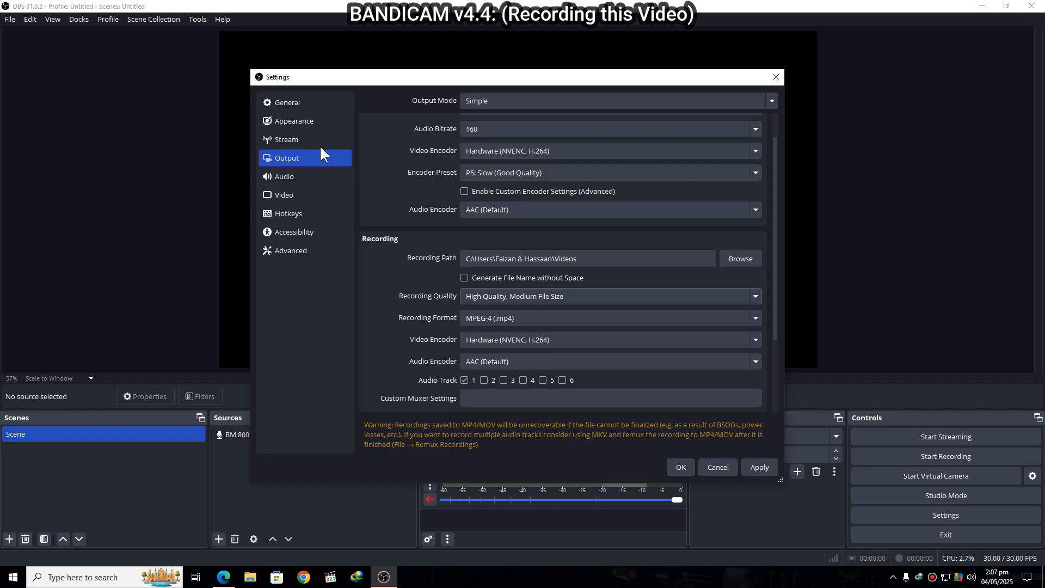
# - In the general settings, enable Always minimize to system tray instead of task bar and apply all the settings
pyautogui.click(319, 121)
pyautogui.click(317, 102)
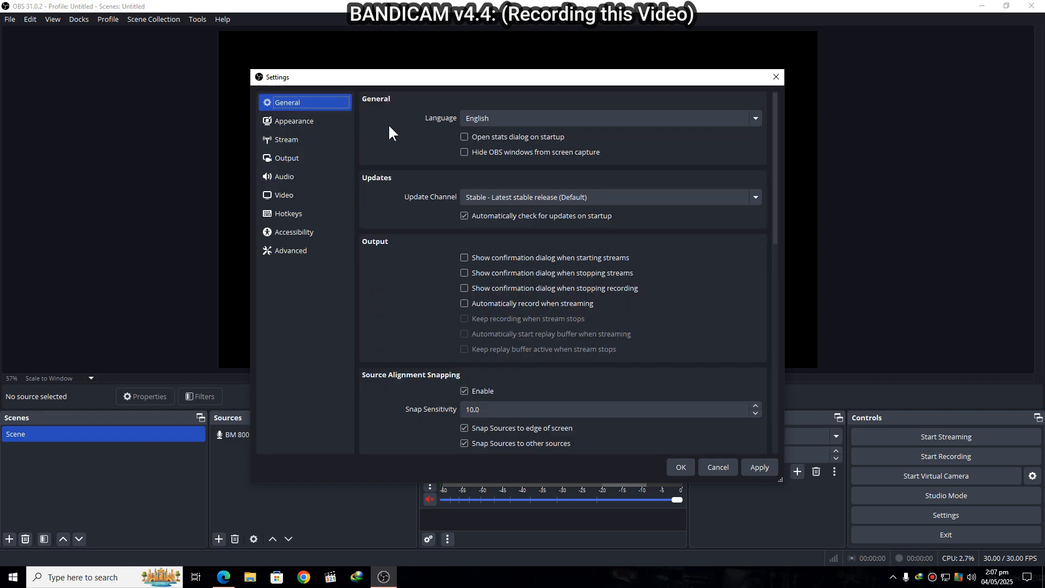
pyautogui.scroll(-3, 409, 197)
pyautogui.scroll(-6, 410, 200)
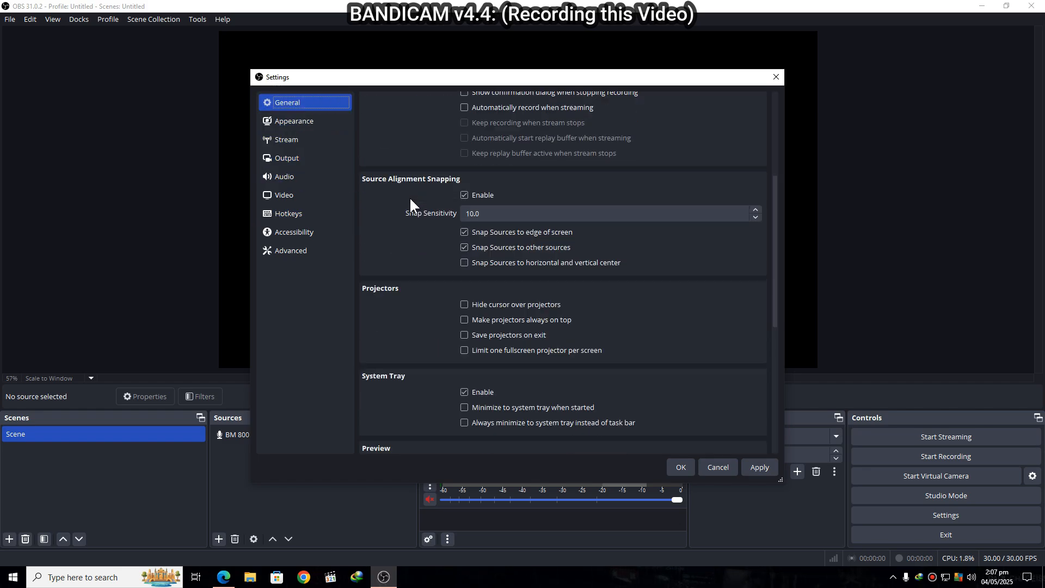
pyautogui.scroll(-1, 410, 205)
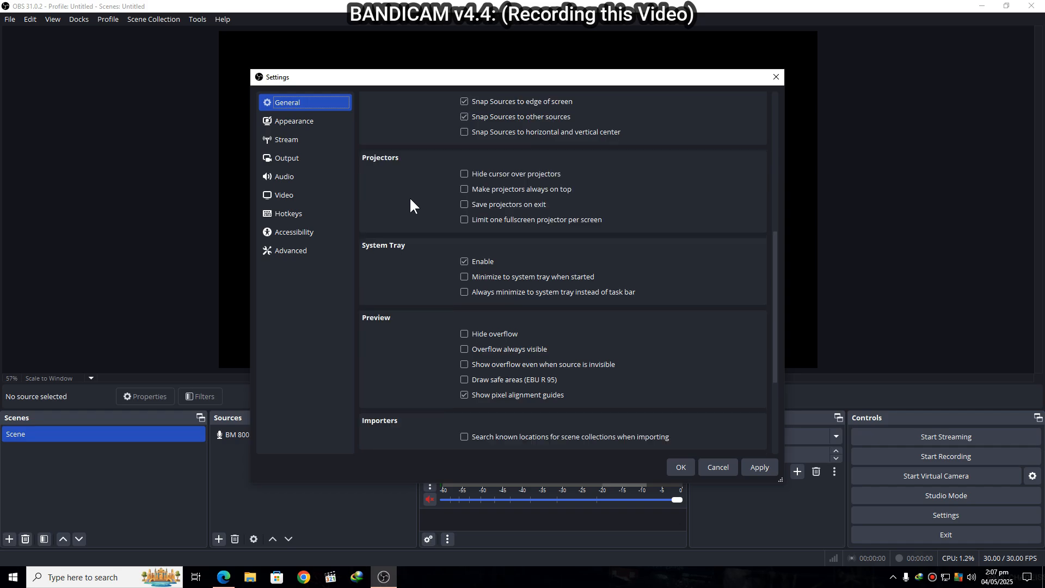
pyautogui.click(479, 292)
pyautogui.click(681, 467)
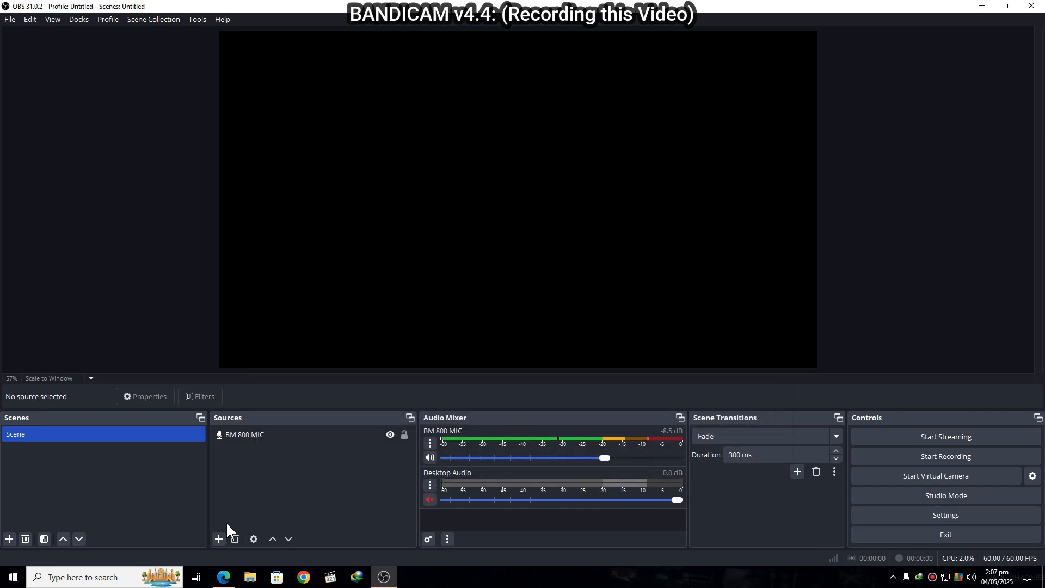
# - Add a new Display Capture source named "my montior" to the scene
pyautogui.click(219, 539)
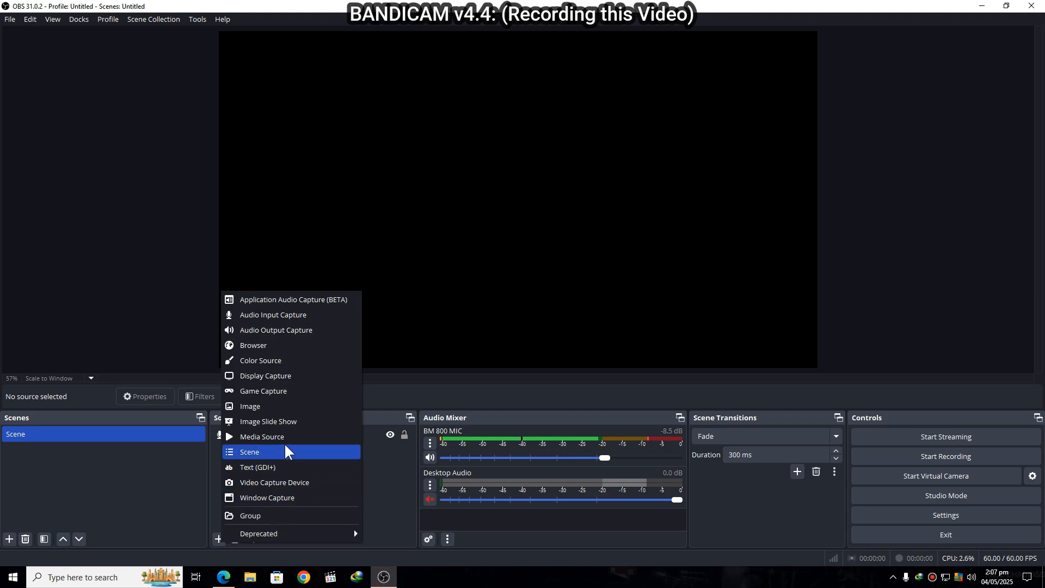
pyautogui.click(292, 377)
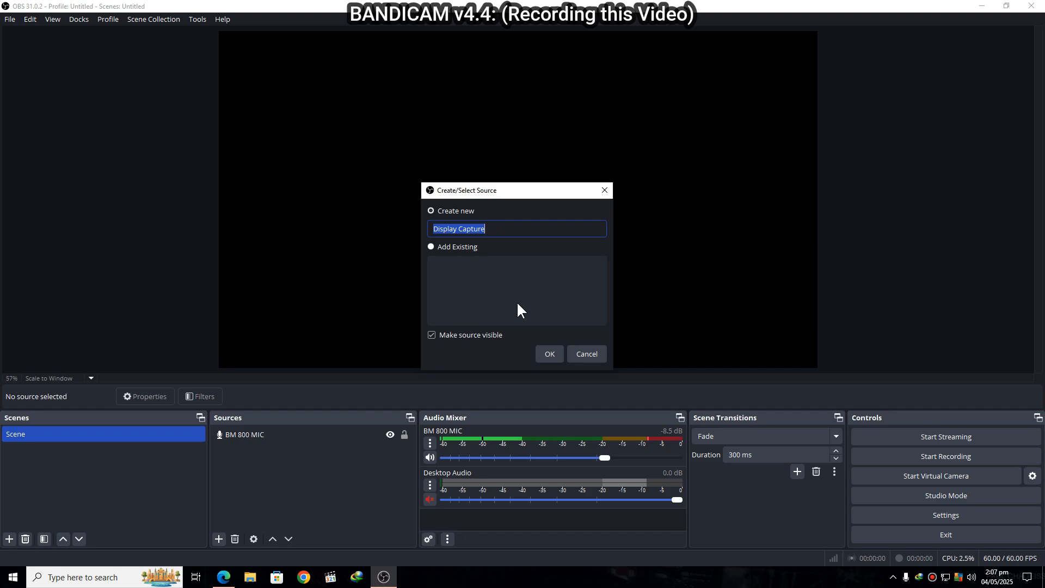
pyautogui.write('my m')
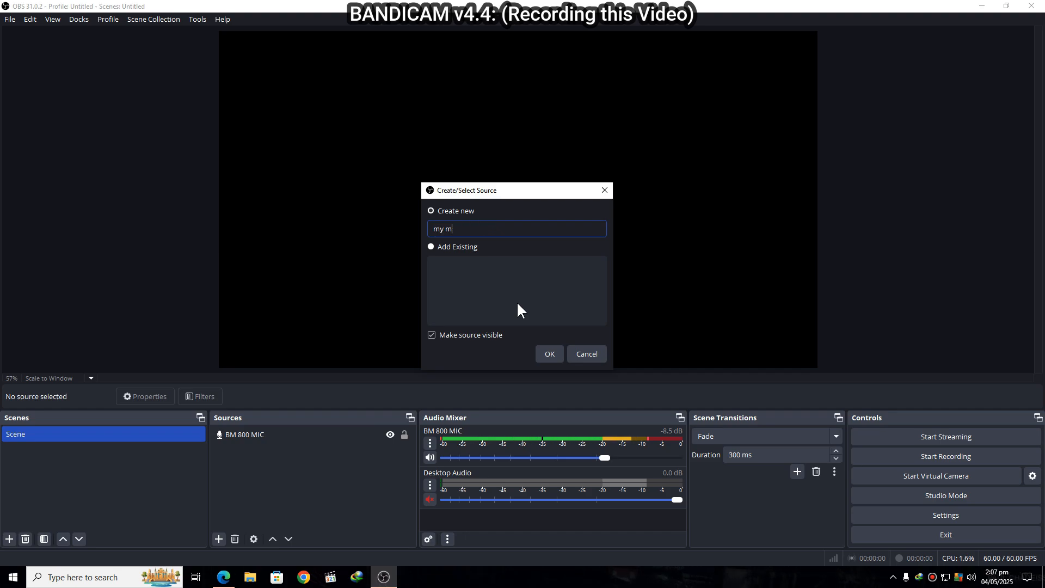
pyautogui.write('ontior')
pyautogui.press('BackSpace')
pyautogui.press('BackSpace')
pyautogui.write('or')
pyautogui.click(545, 354)
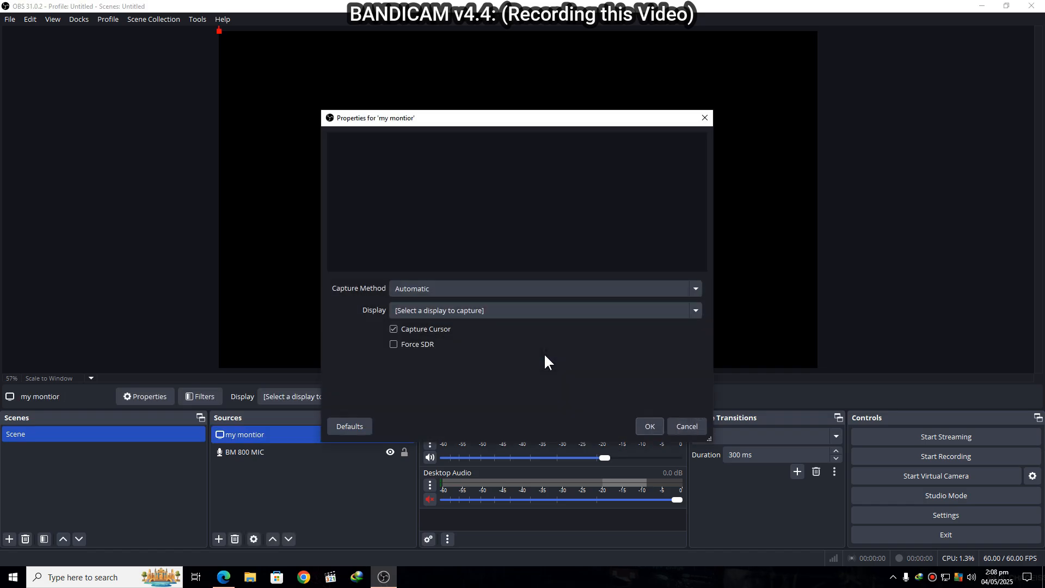
# - Set the display capture source to the VG27AQ3A: 1920x1080 @ 0,0 (Primary Monitor) display and confirm its properties
pyautogui.click(525, 310)
pyautogui.click(494, 336)
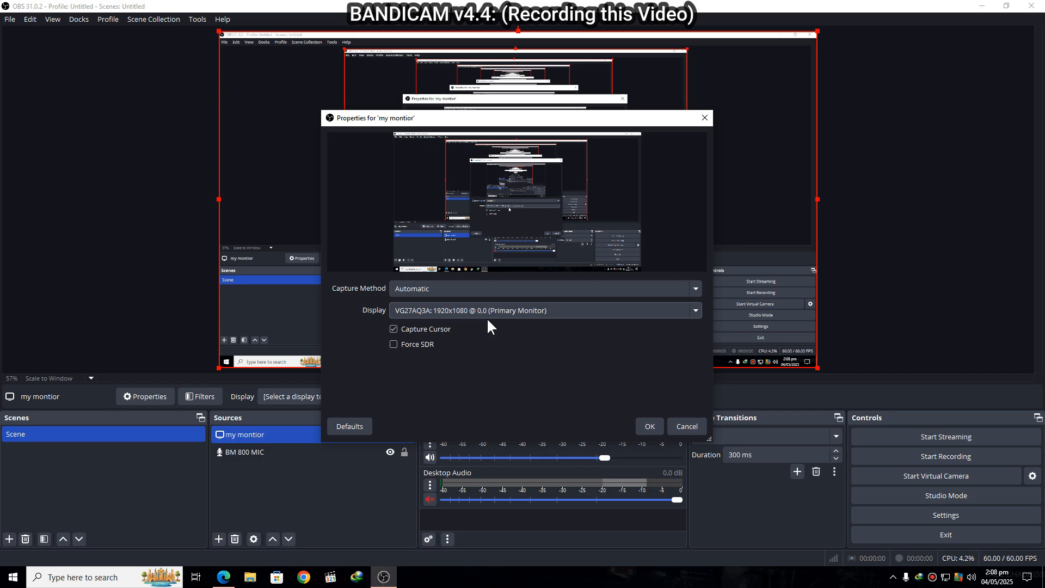
pyautogui.click(652, 426)
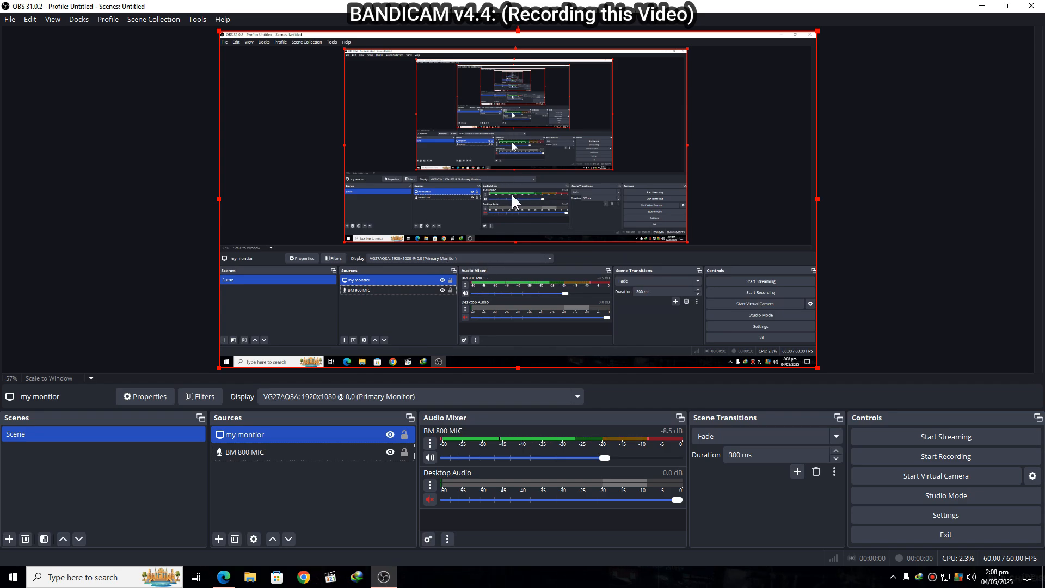
# - Review the Hide OBS windows from screen capture option in the general settings
pyautogui.click(896, 521)
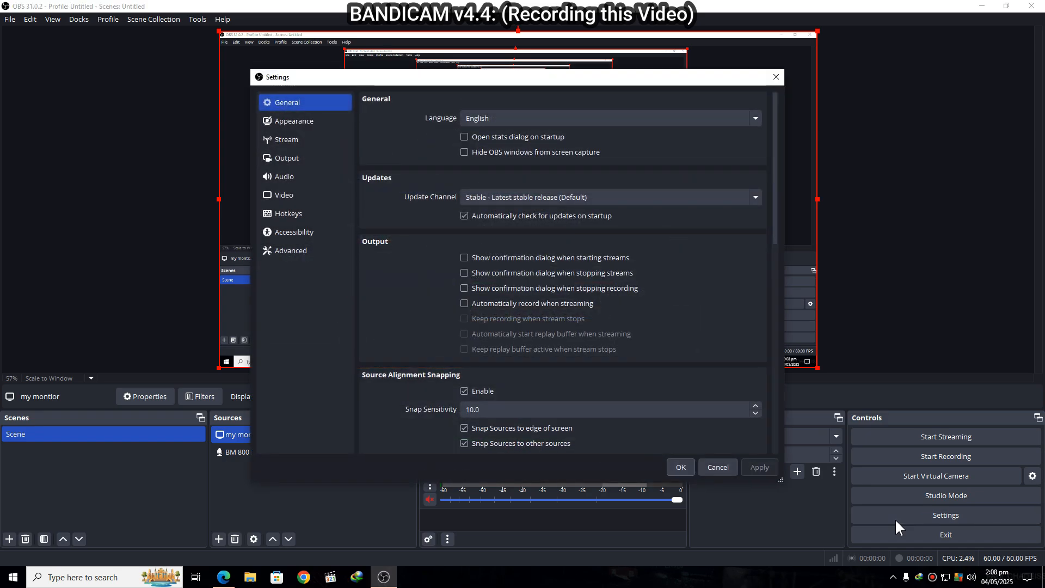
pyautogui.moveTo(560, 77); pyautogui.dragTo(663, 130)
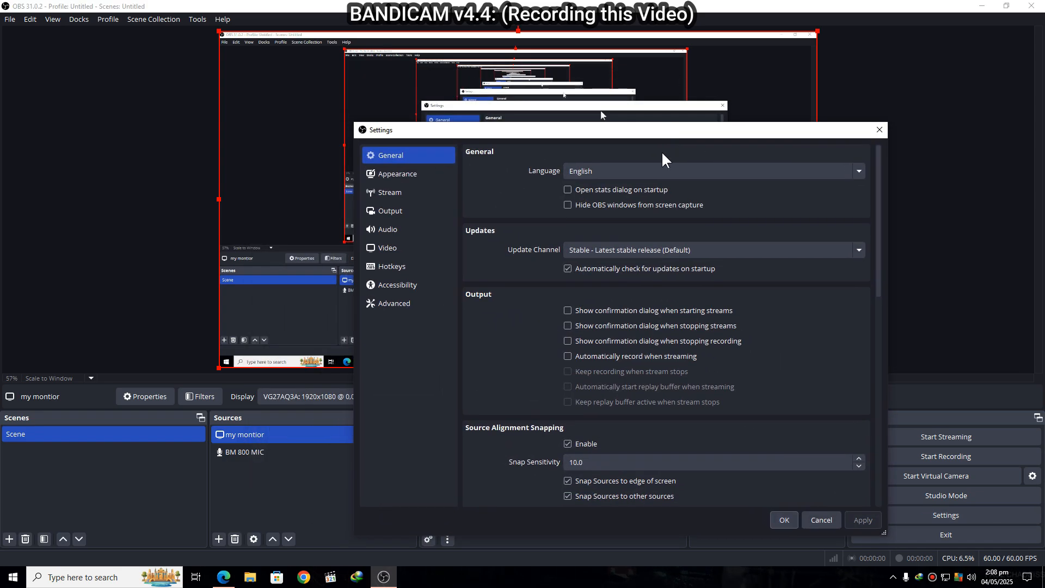
pyautogui.moveTo(587, 206)
pyautogui.click(783, 518)
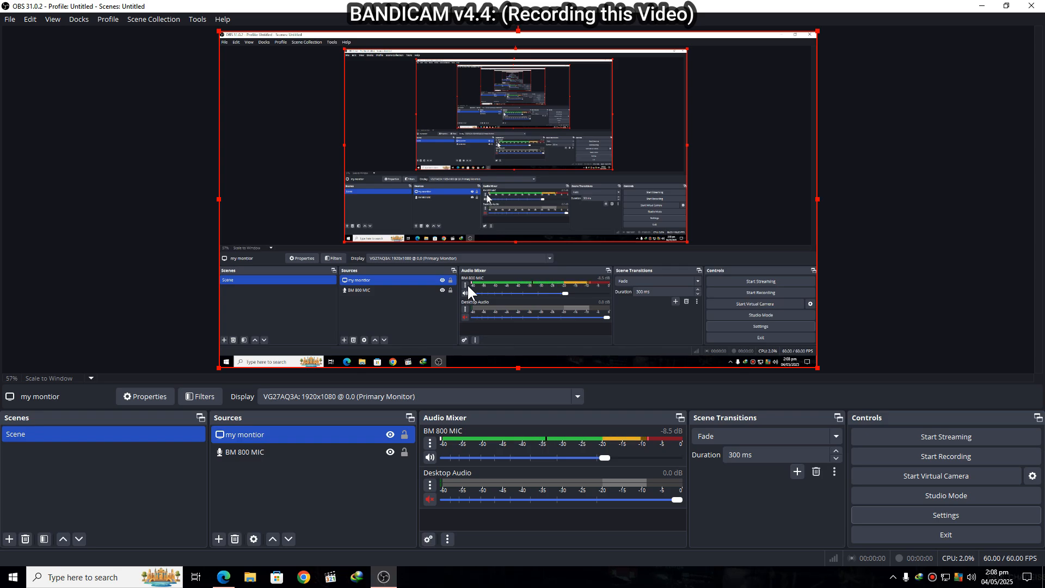
# - Disable the scene preview
pyautogui.rightClick(151, 215)
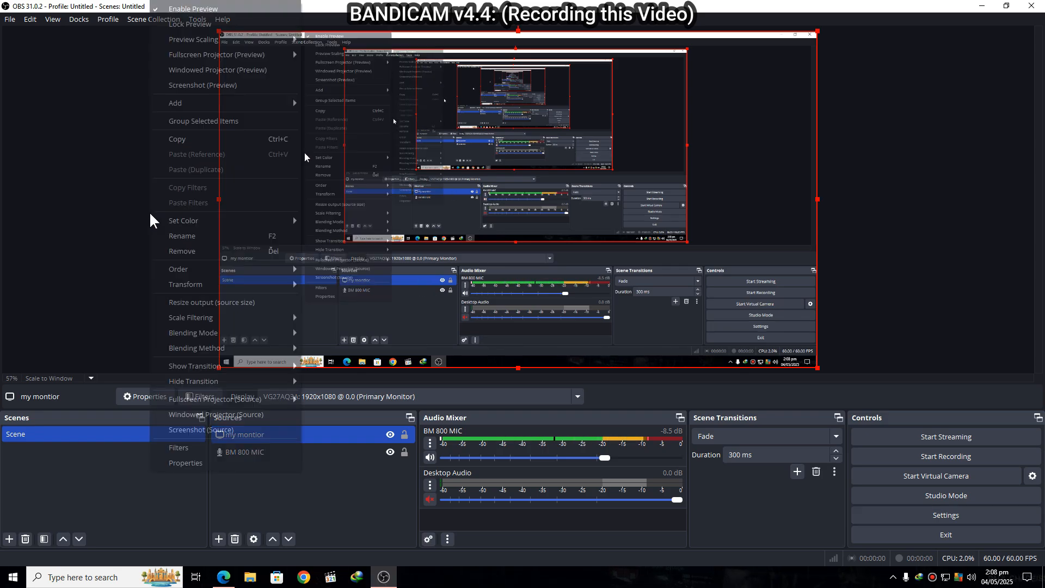
pyautogui.click(207, 9)
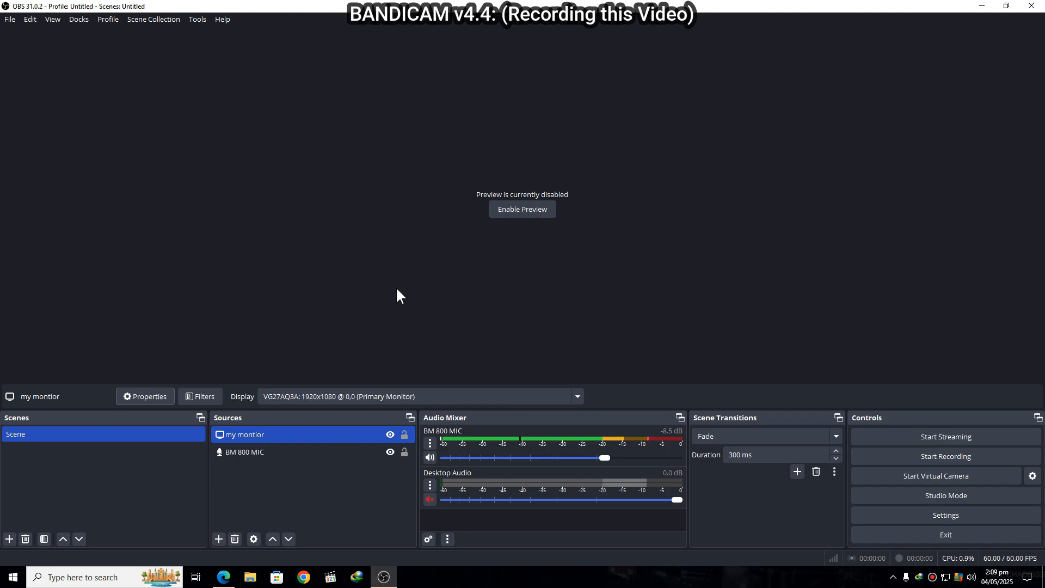
# - Add a Noise Suppression filter to the BM 800 MIC source, keeping the RNNoise method
pyautogui.keyDown('ctrl'); pyautogui.click(327, 453); pyautogui.keyUp('ctrl')
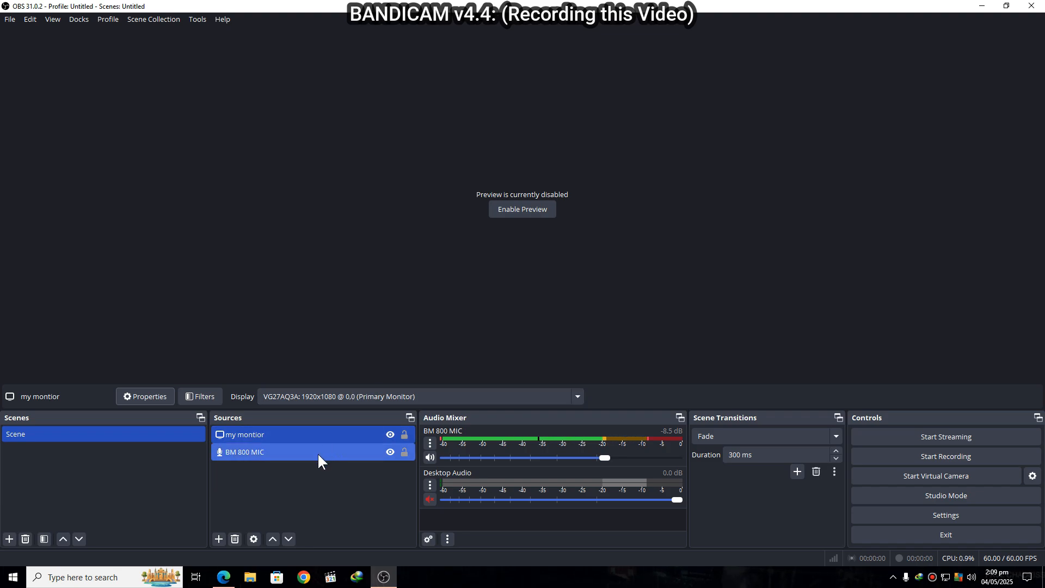
pyautogui.click(318, 452)
pyautogui.rightClick(318, 453)
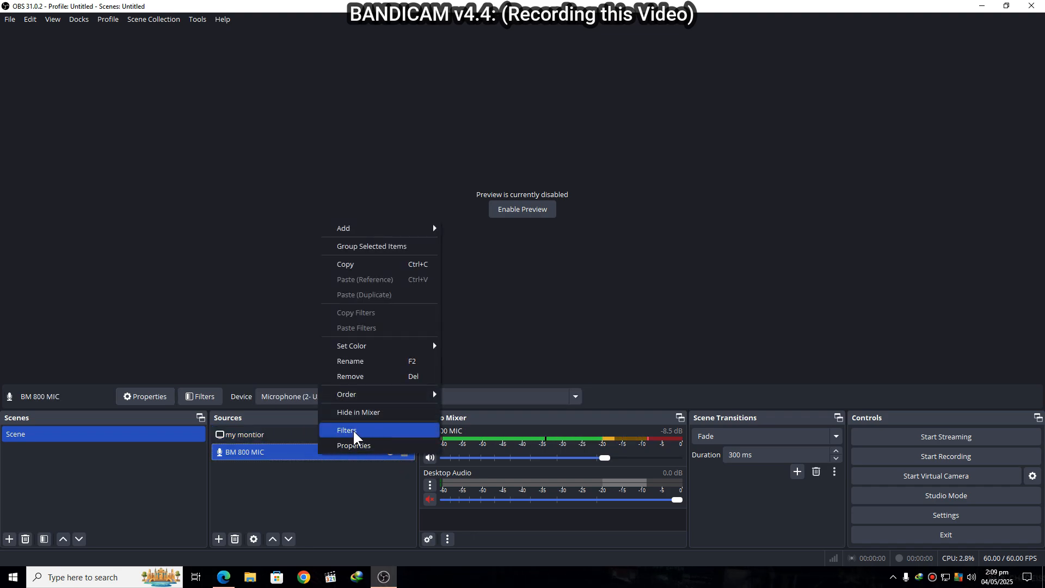
pyautogui.click(371, 430)
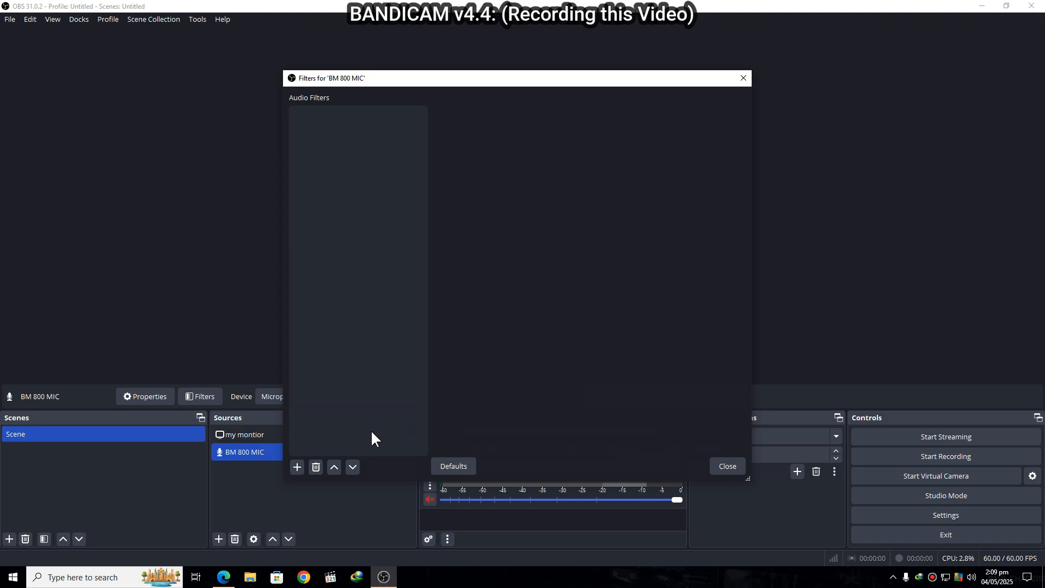
pyautogui.click(298, 466)
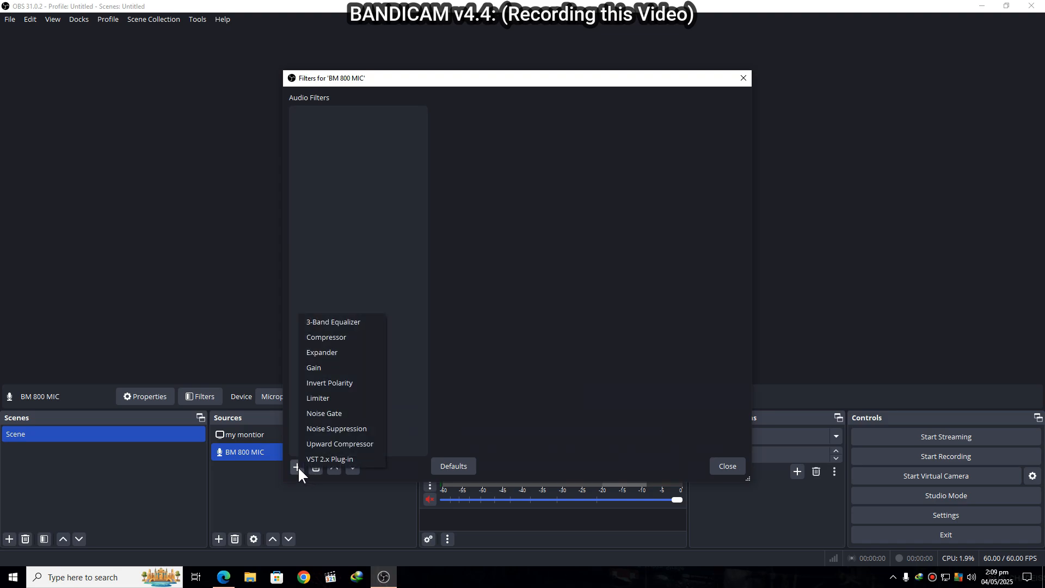
pyautogui.click(335, 429)
pyautogui.click(484, 296)
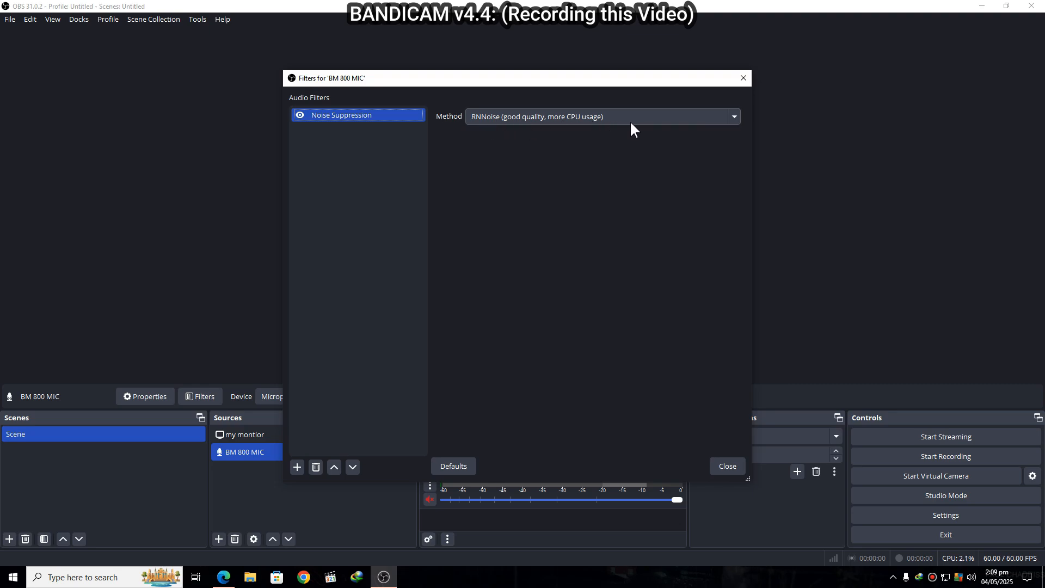
pyautogui.click(725, 467)
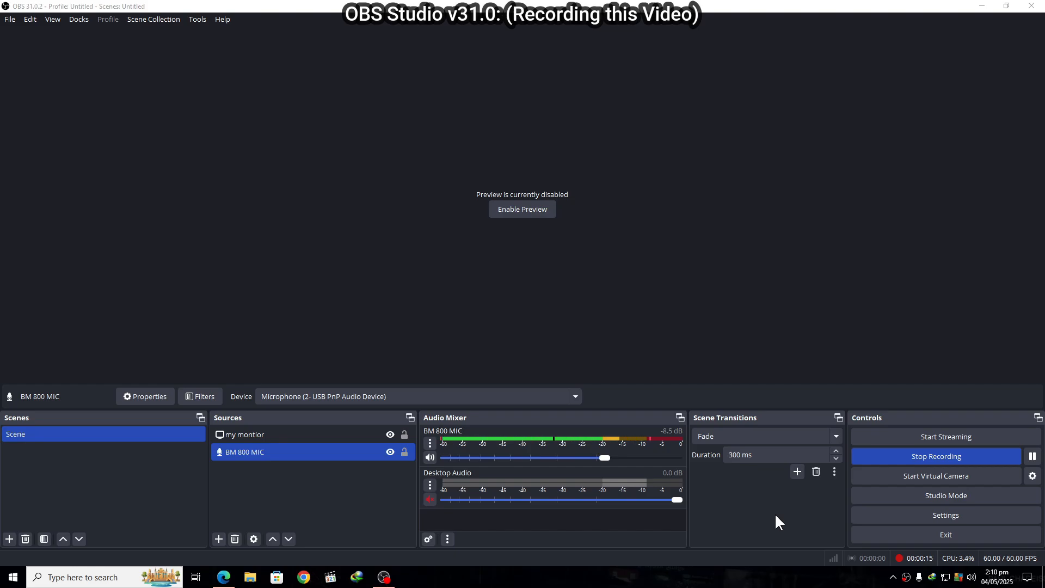
# - Minimize OBS Studio, switch to Microsoft Edge to look through its open tabs while recording, and minimize the browser
pyautogui.click(981, 6)
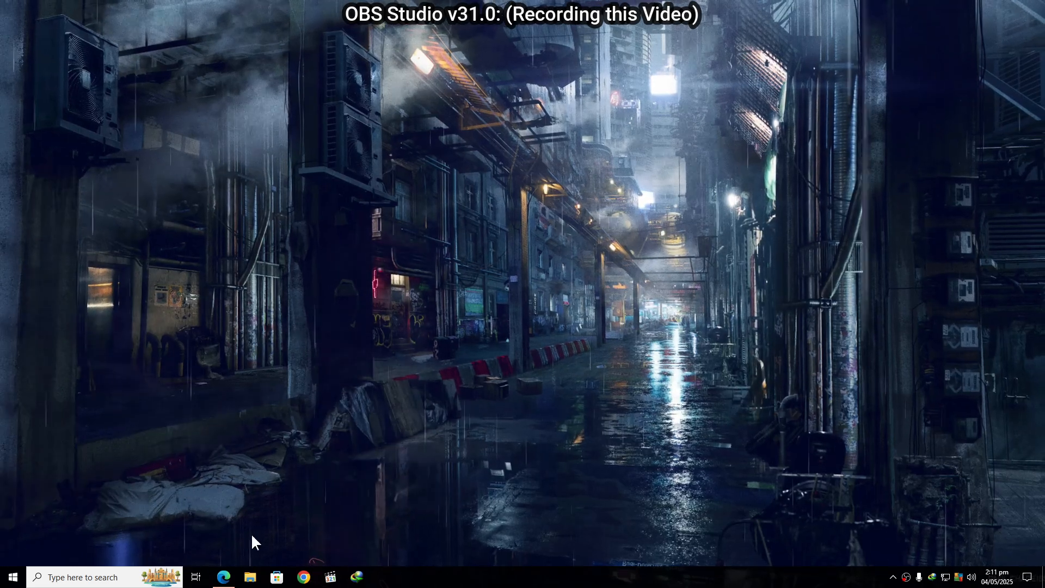
pyautogui.click(224, 577)
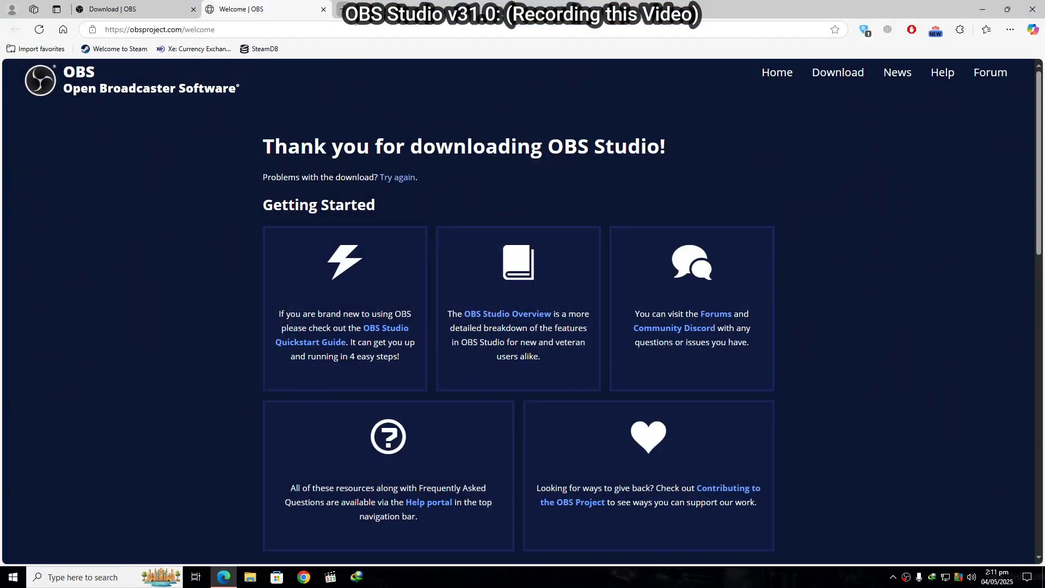
pyautogui.click(342, 8)
pyautogui.click(238, 7)
pyautogui.click(158, 9)
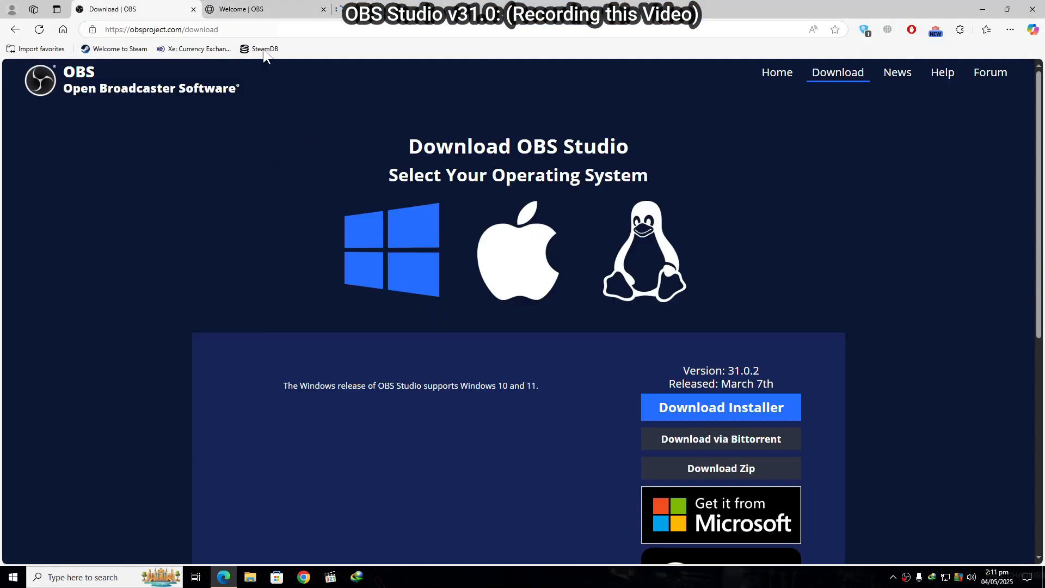
pyautogui.click(986, 9)
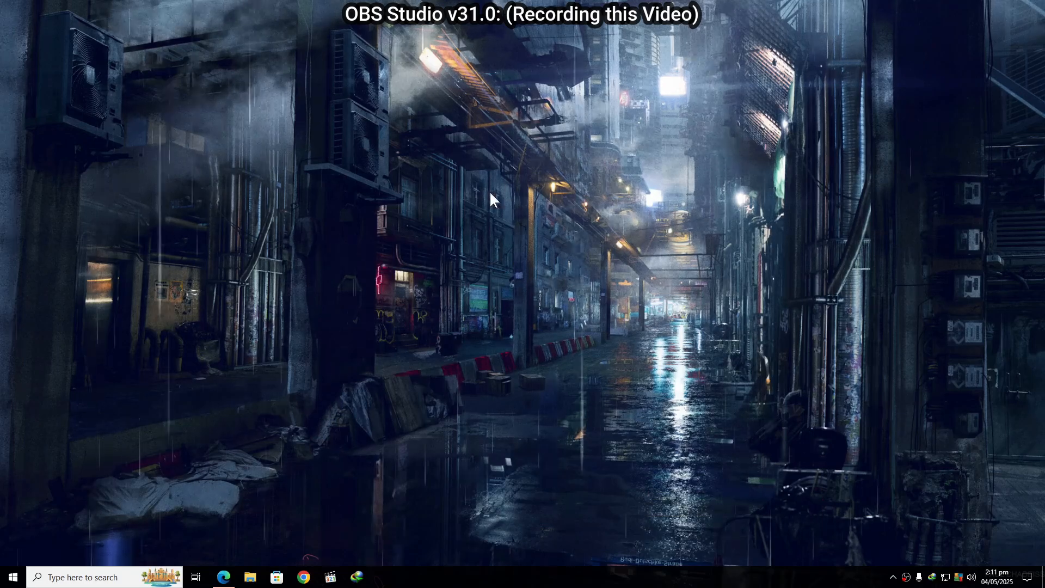
# - Restore OBS Studio from the system tray and check the device in the BM 800 MIC source's properties without changing it
pyautogui.click(906, 577)
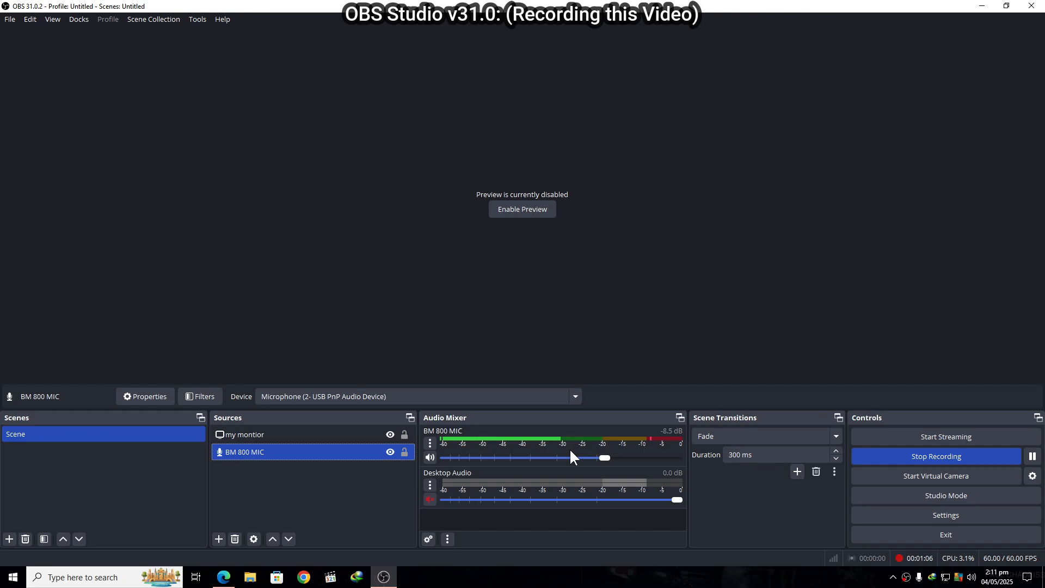
pyautogui.rightClick(328, 451)
pyautogui.click(348, 442)
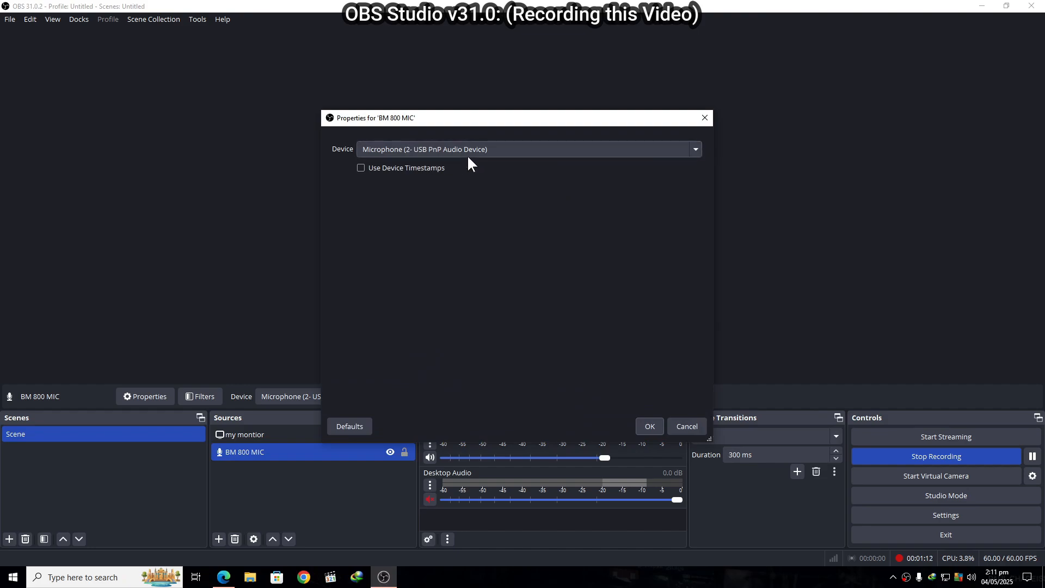
pyautogui.click(681, 423)
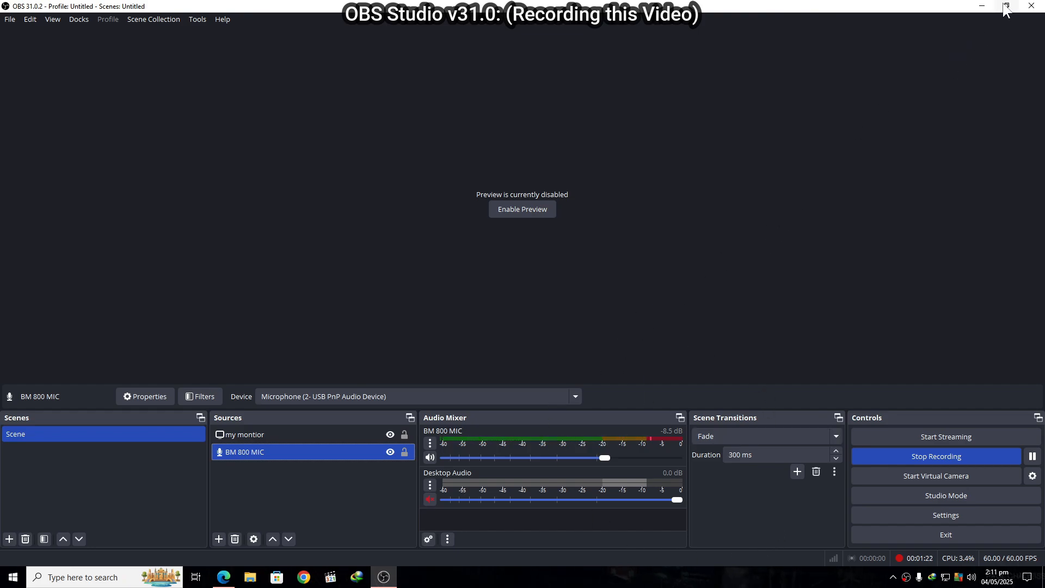
# - Stop the running recording
pyautogui.click(878, 462)
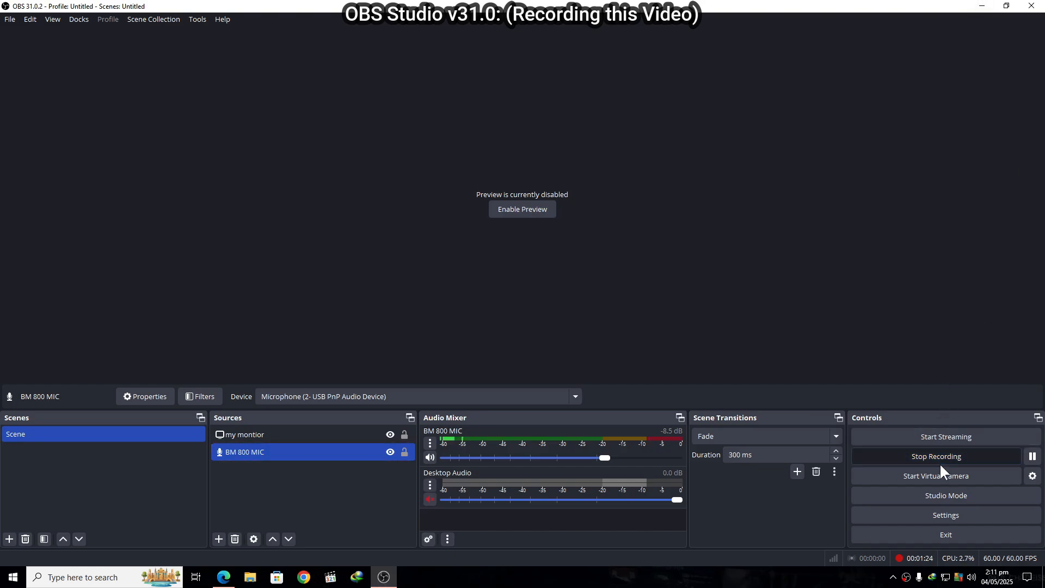